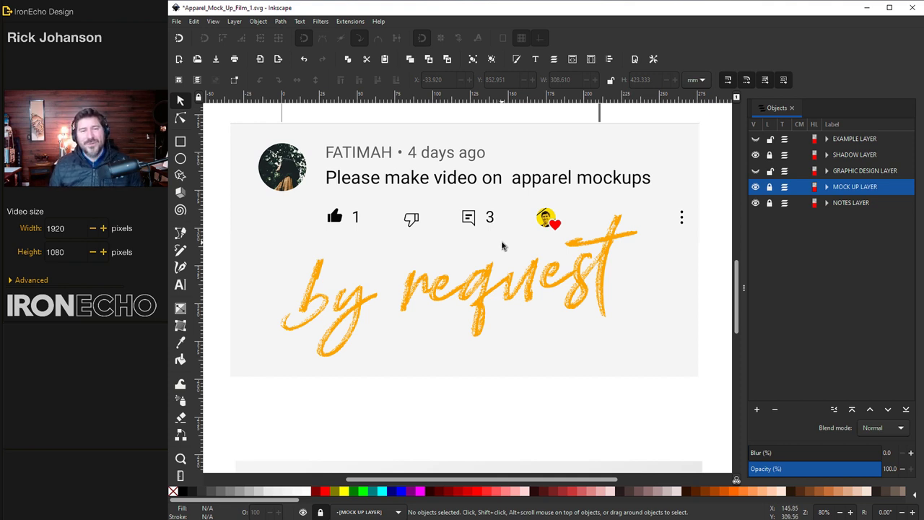
Toggle EXAMPLE LAYER on and off to compare the Maldives badge, leaving it hidden.
scroll(505, 247, "down", 10)
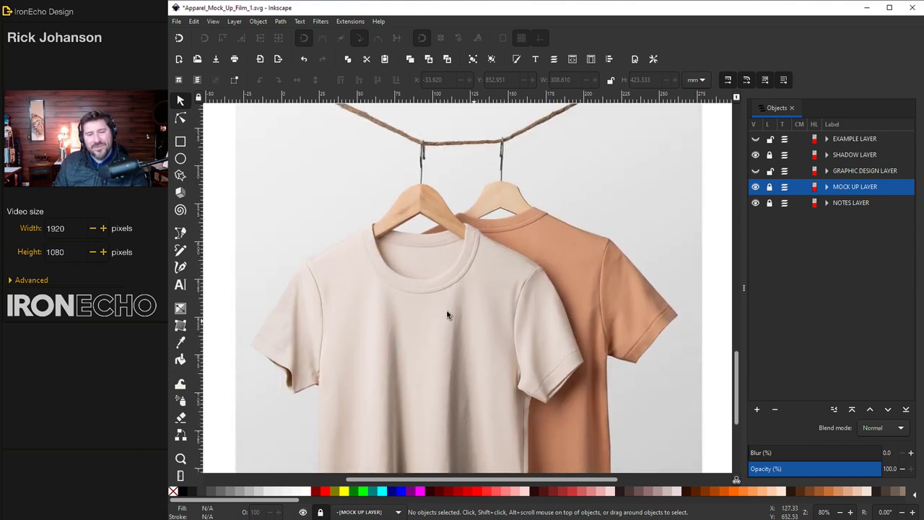
left_click(756, 139)
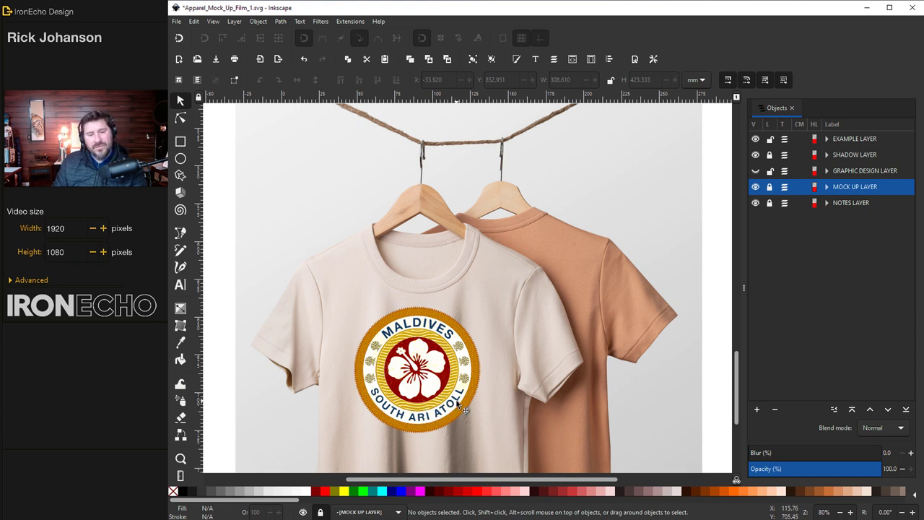
left_click(755, 139)
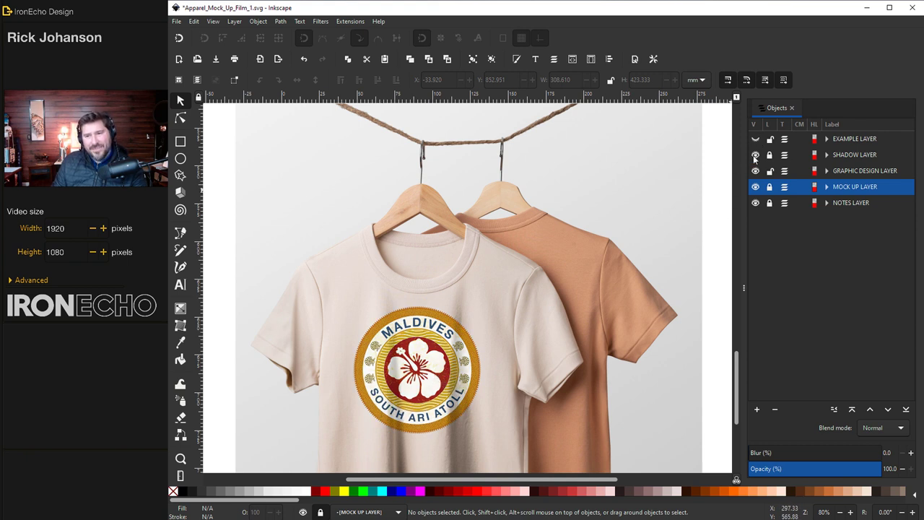
left_click(757, 140)
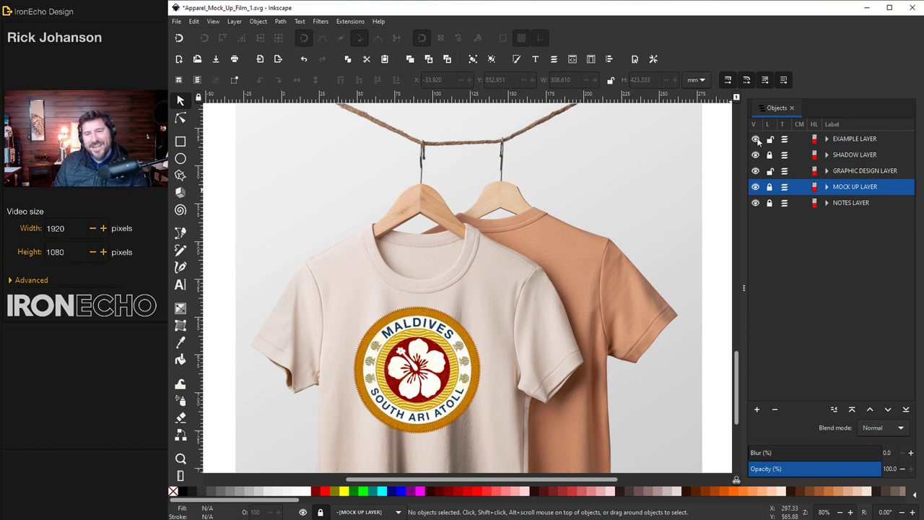
left_click(757, 139)
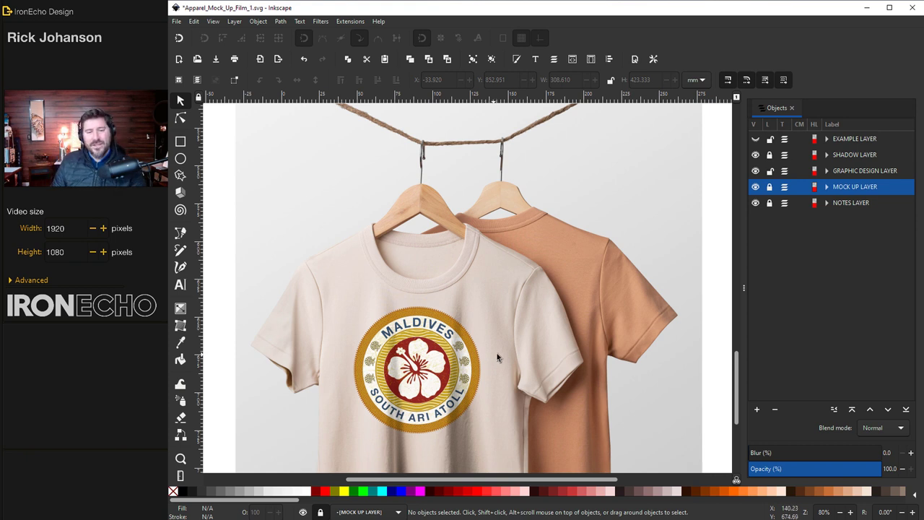
scroll(512, 346, "down", 10)
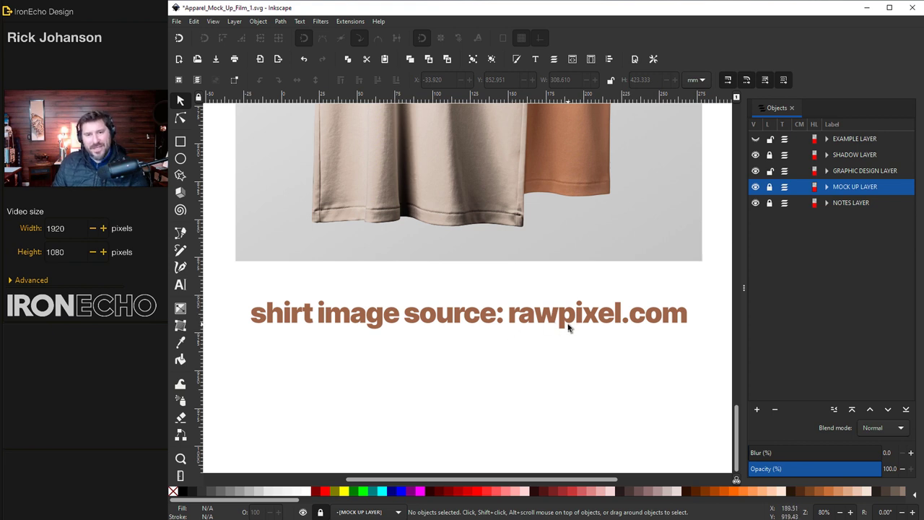
scroll(634, 391, "up", 1)
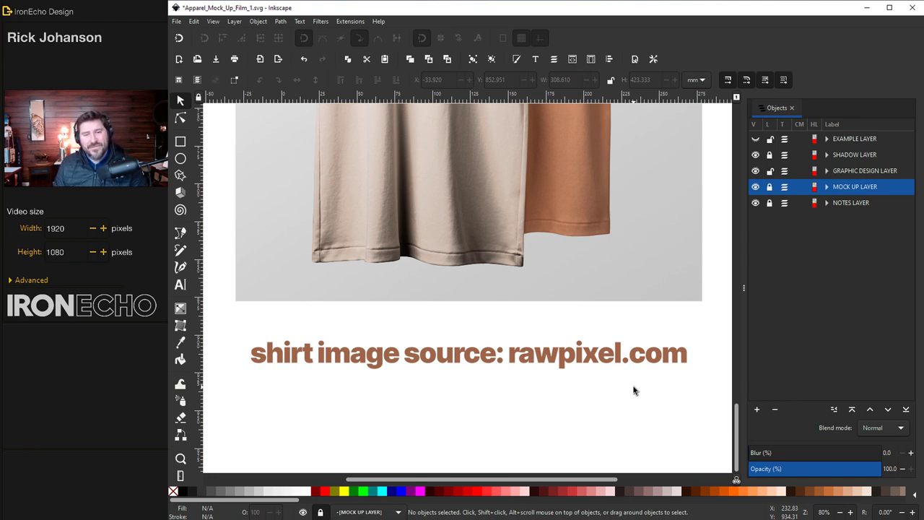
scroll(634, 391, "up", 7)
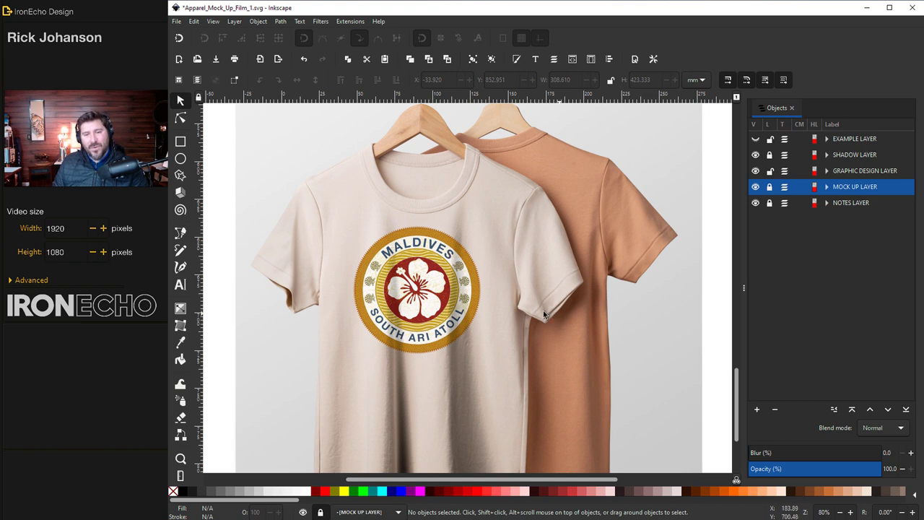
scroll(584, 316, "down", 6)
scroll(611, 337, "down", 4)
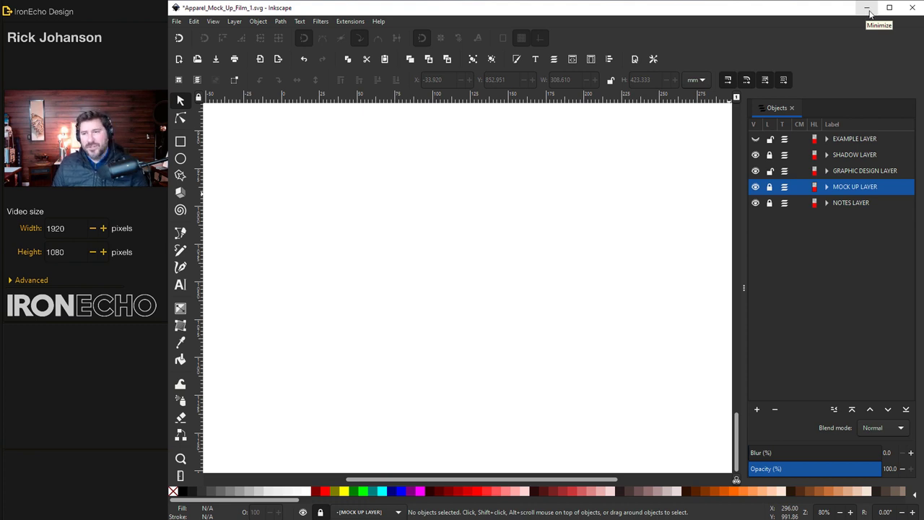
Minimize Film_1 and import the T-shirt JPEG into Apparel_Mockup_Film_2 as an embedded image.
left_click(869, 9)
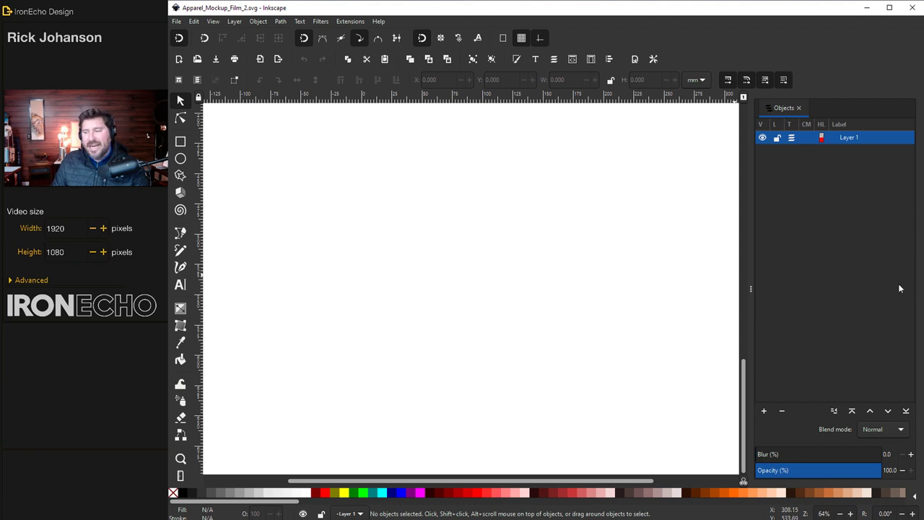
left_click_drag(914, 270, 432, 252)
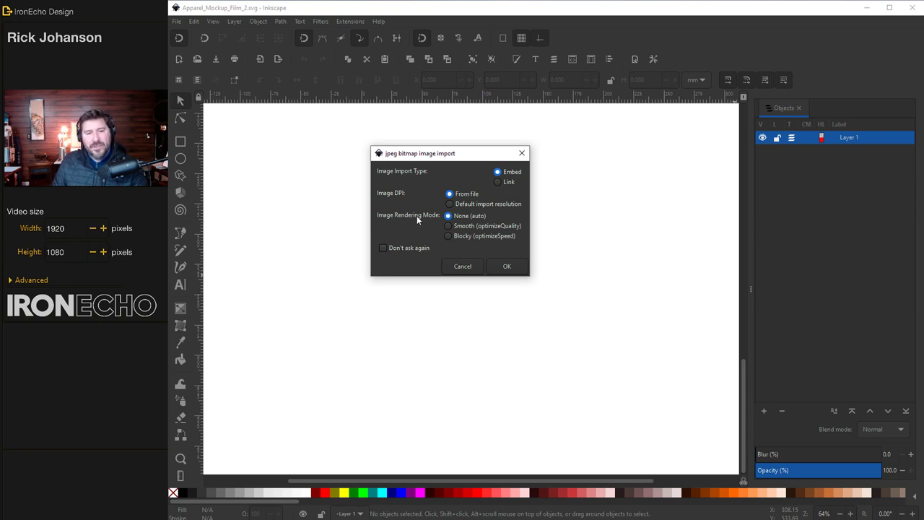
left_click(507, 265)
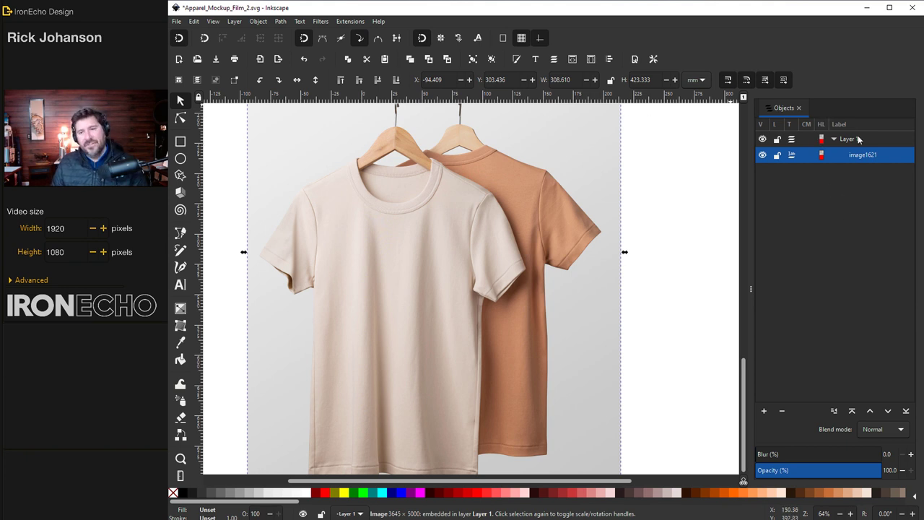
Open the Objects panel and rename Layer 1 to MOCKUP LAYER.
left_click(258, 22)
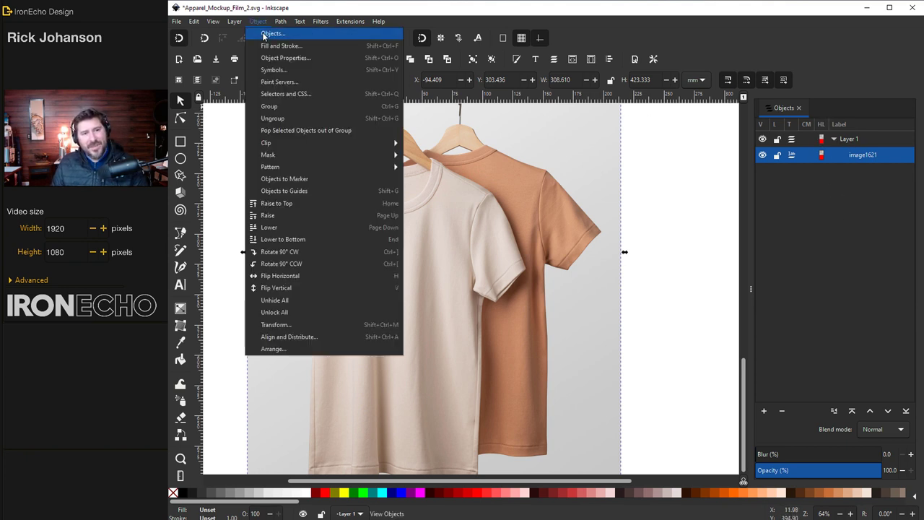
left_click(848, 116)
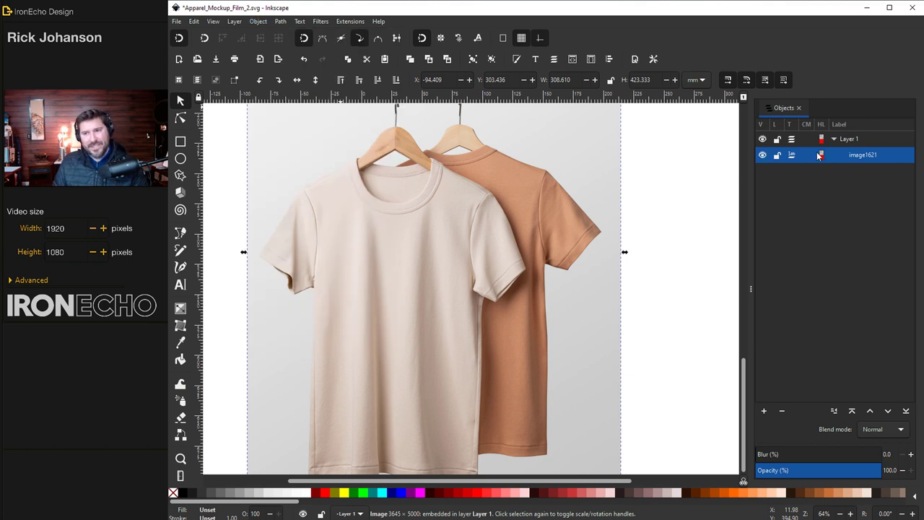
left_click(834, 140)
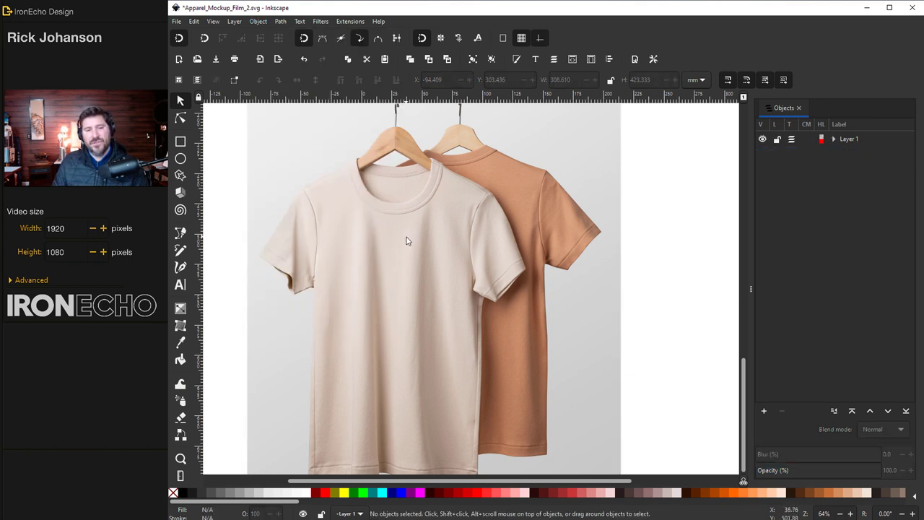
double_click(843, 141)
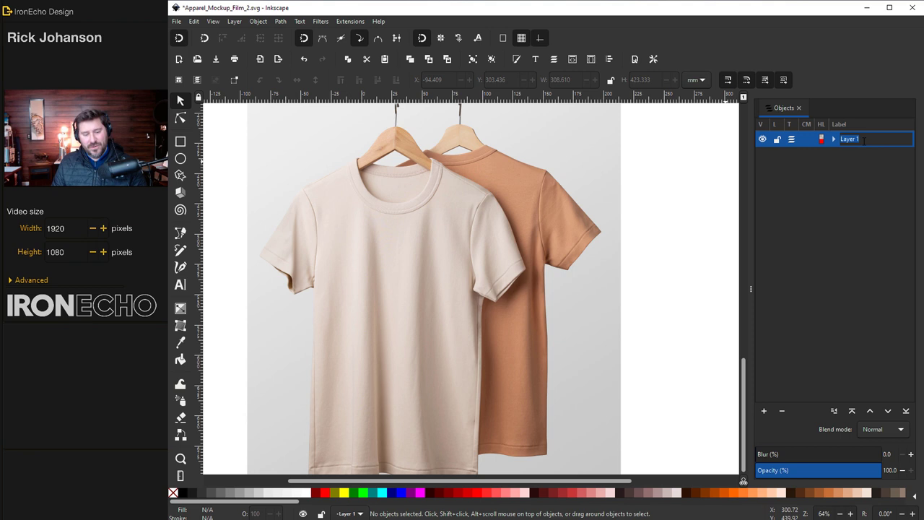
type("MOC")
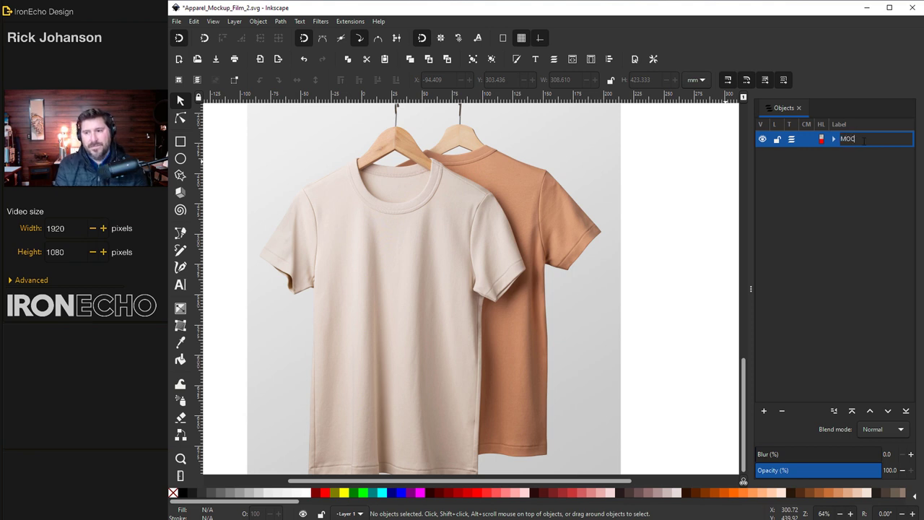
type("KUP LAYER")
key("Return")
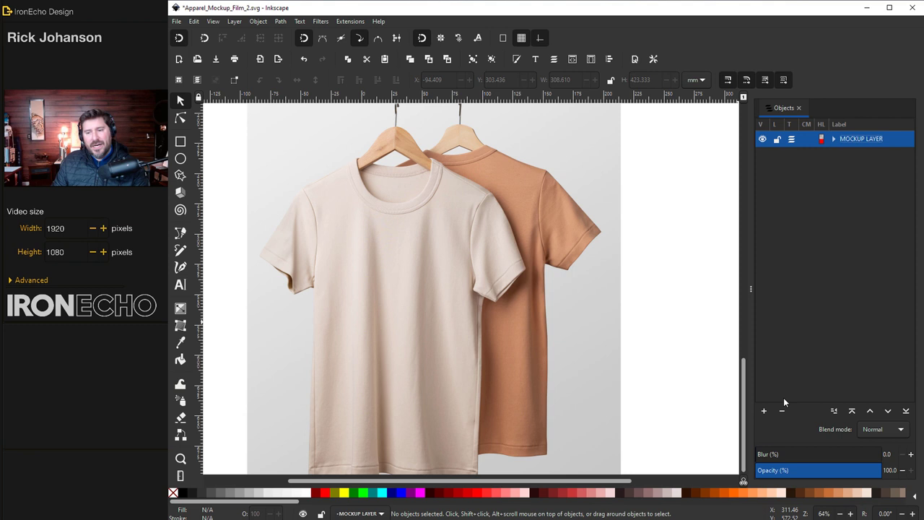
Add a layer named GRAPHIC LAYER above MOCKUP LAYER and begin importing an image with Ctrl+I.
left_click(764, 411)
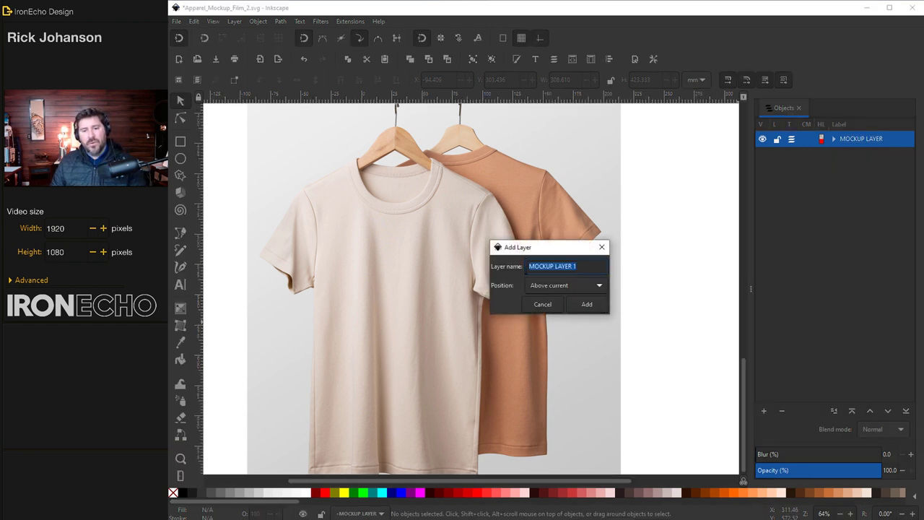
type("GRAP")
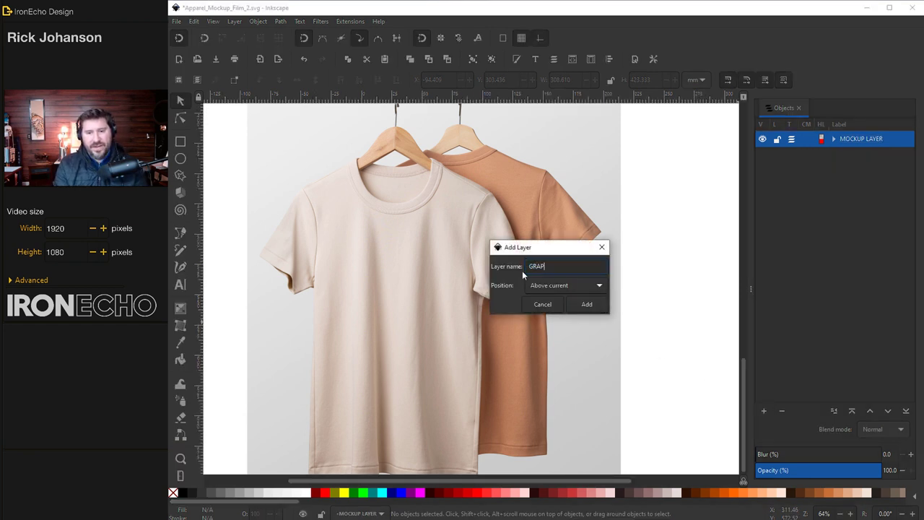
type("HIC LAYER")
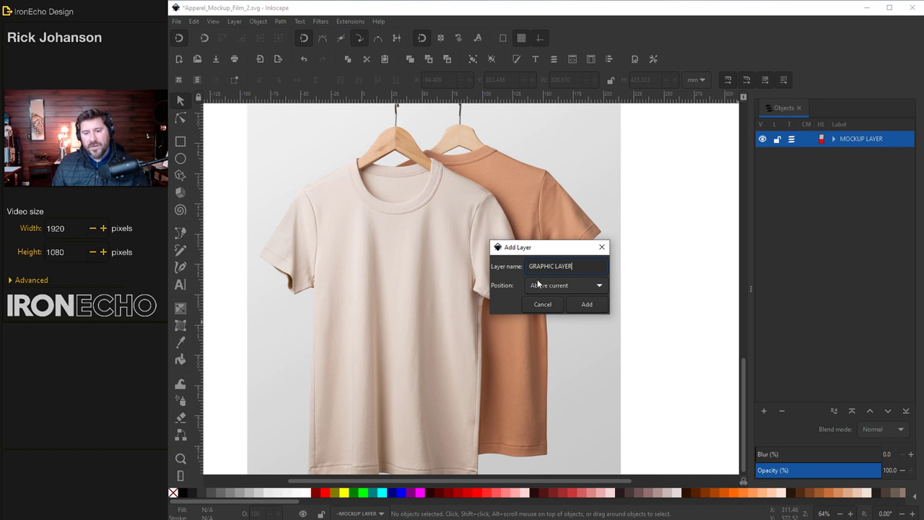
left_click(581, 301)
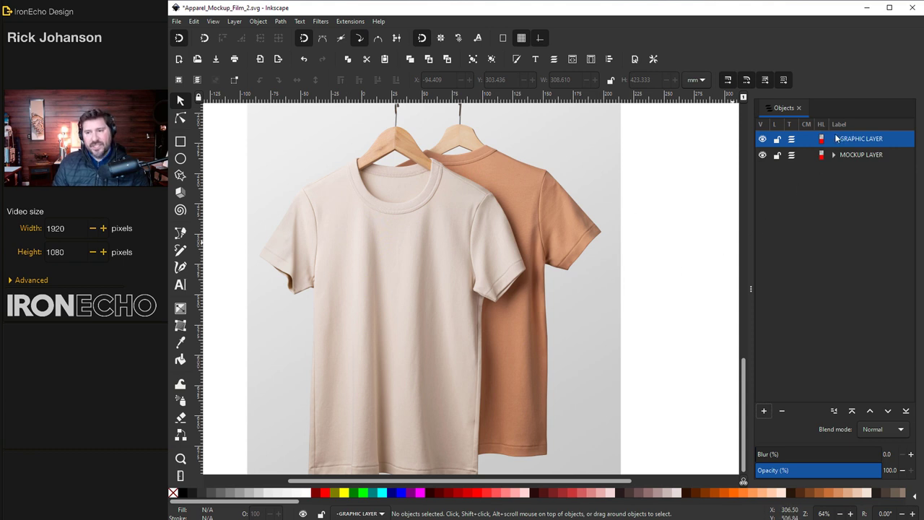
key("ctrl+i")
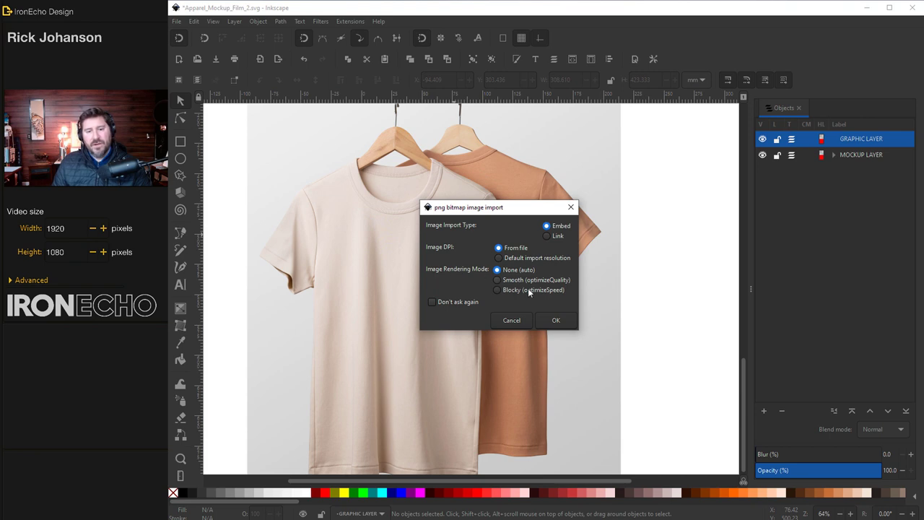
Embed the Maldives badge PNG, scale it to about 116.6 × 140 mm, and centre it on the chest.
left_click(555, 321)
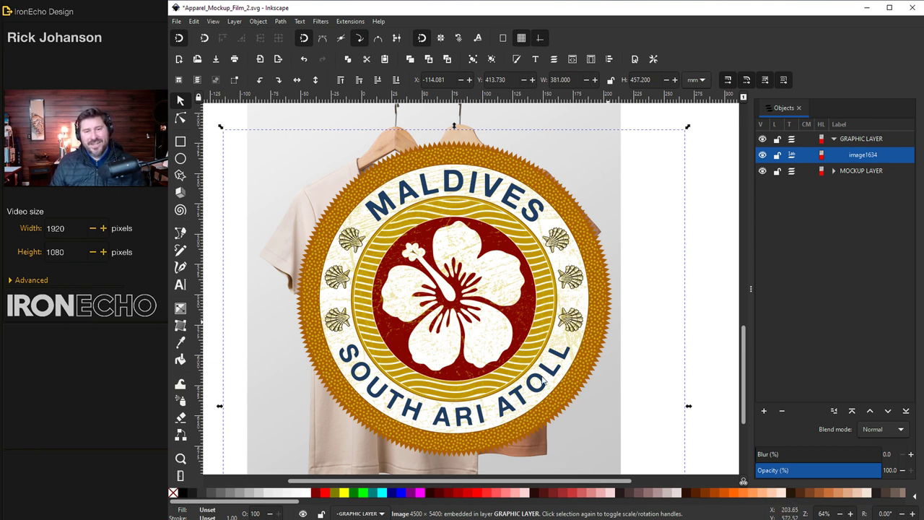
left_click_drag(684, 139, 532, 315)
left_click(442, 344)
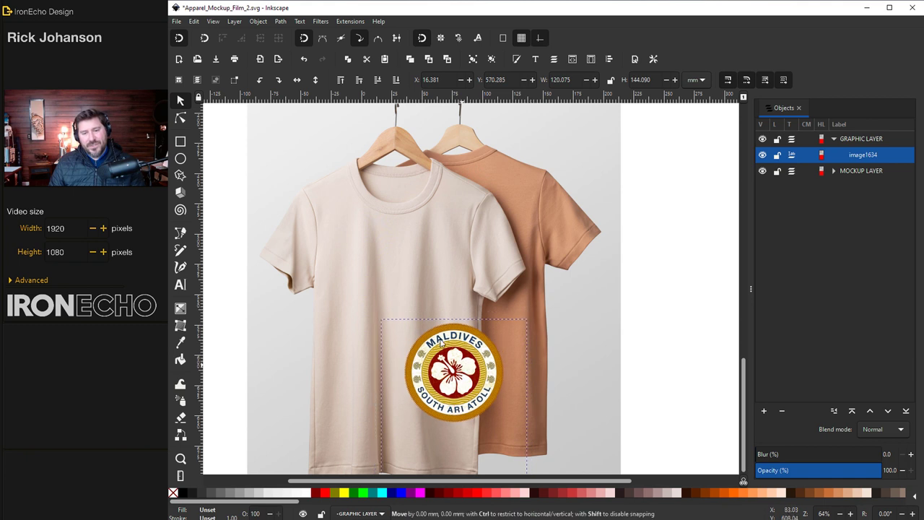
left_click_drag(442, 344, 406, 269)
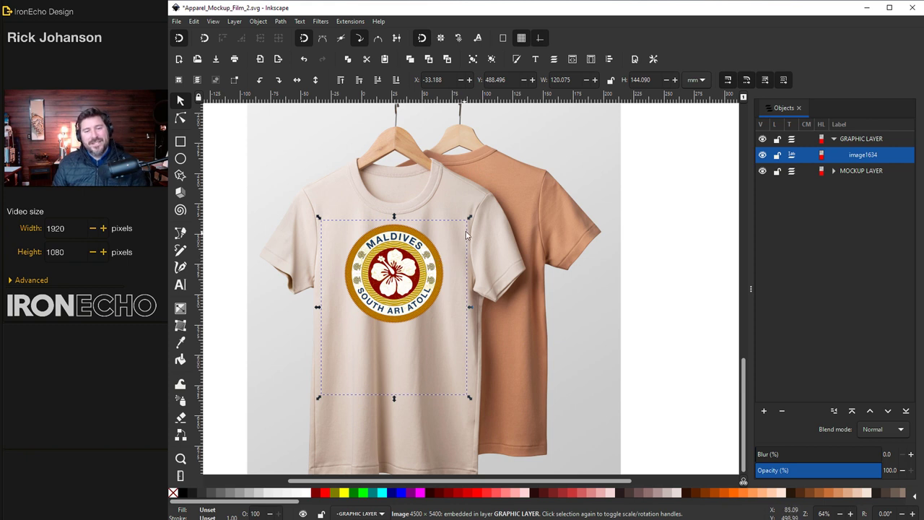
left_click_drag(468, 221, 467, 223)
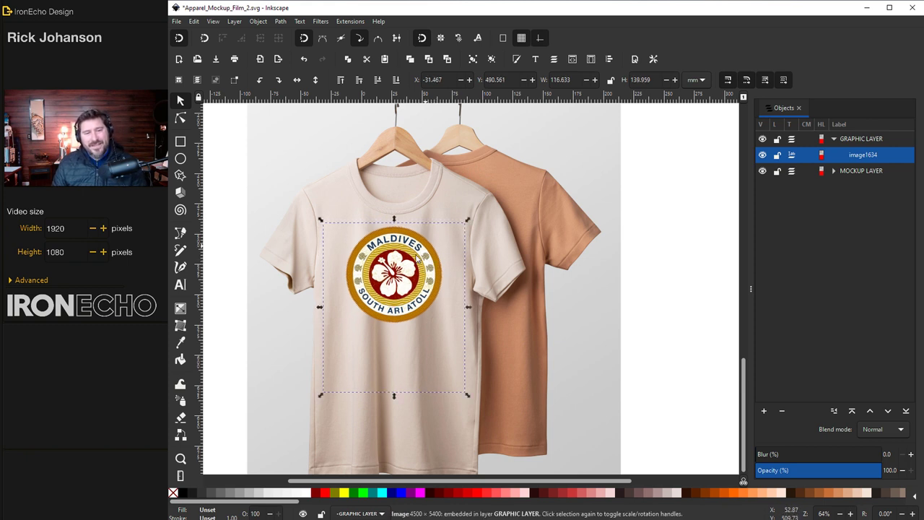
left_click_drag(417, 257, 404, 265)
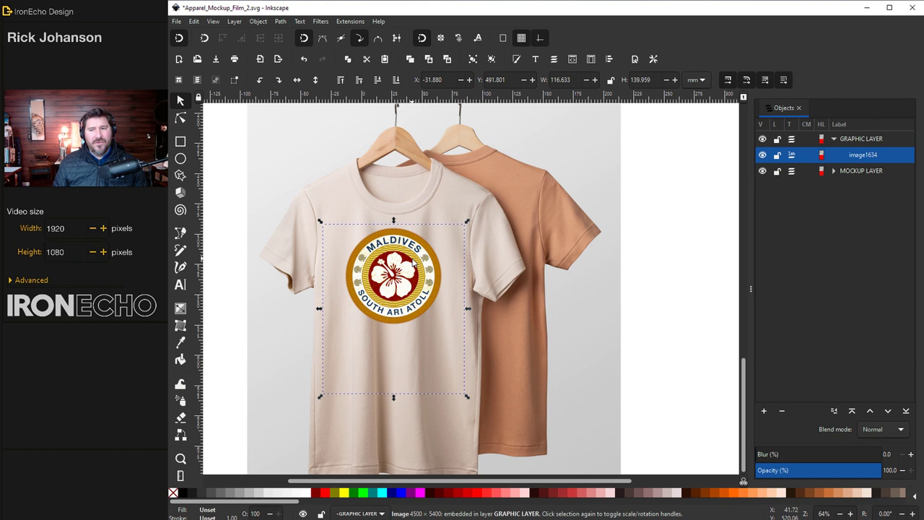
Rename the badge image object image1634 to Maldives.
double_click(872, 155)
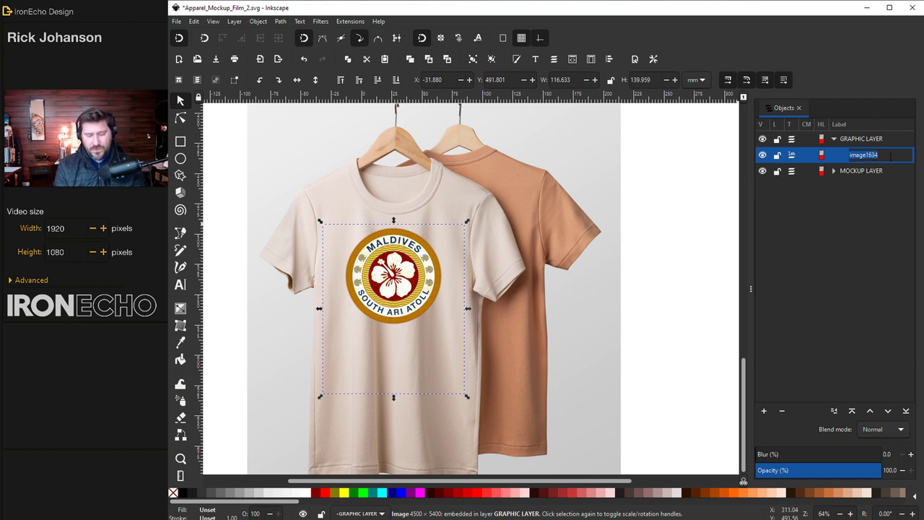
type("Maldives")
key("Return")
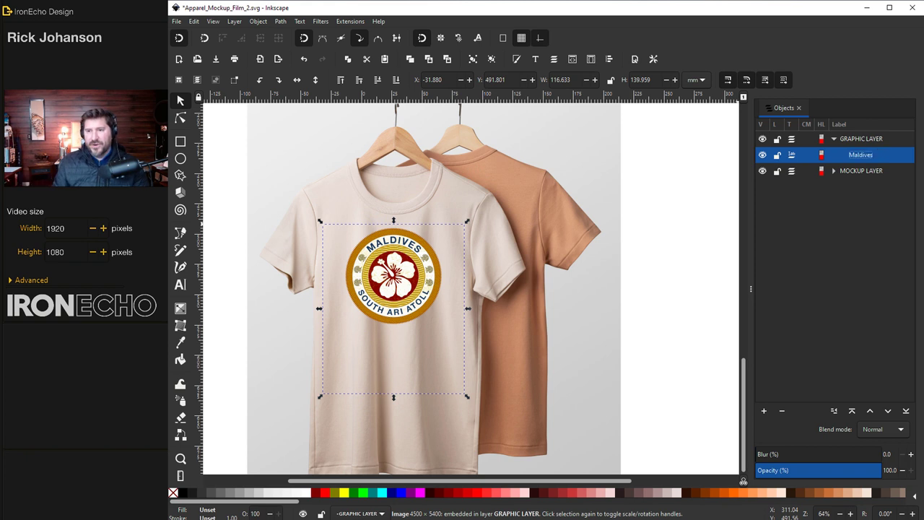
Add a new layer named SHADOW LAYER above GRAPHIC LAYER.
left_click(834, 139)
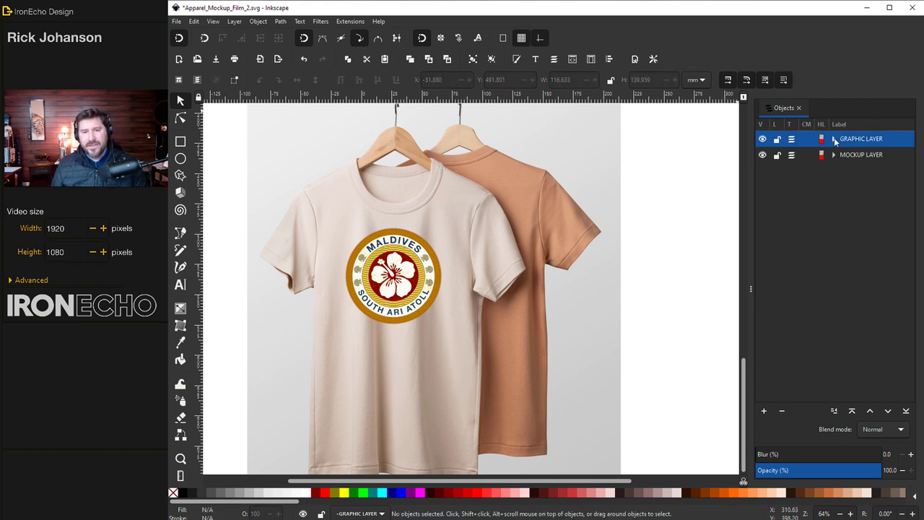
left_click(764, 412)
type("SHADOW")
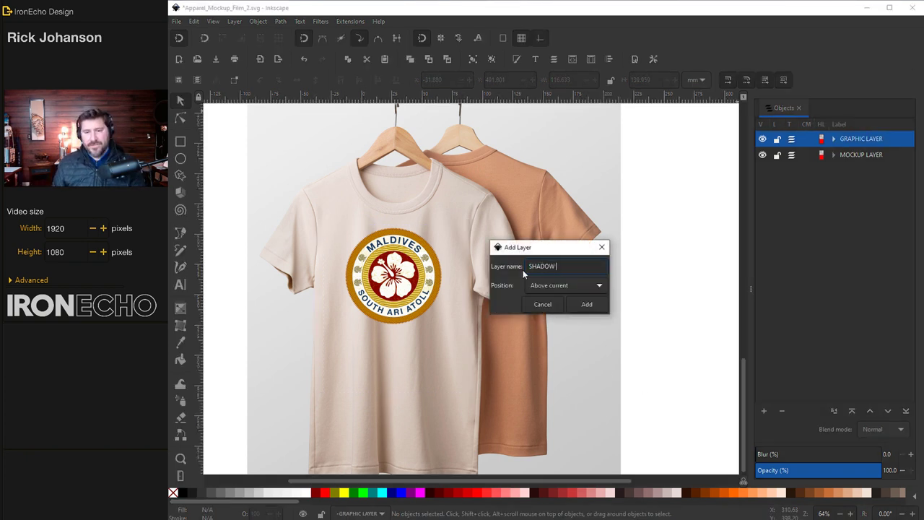
type(" LAYER")
left_click(601, 304)
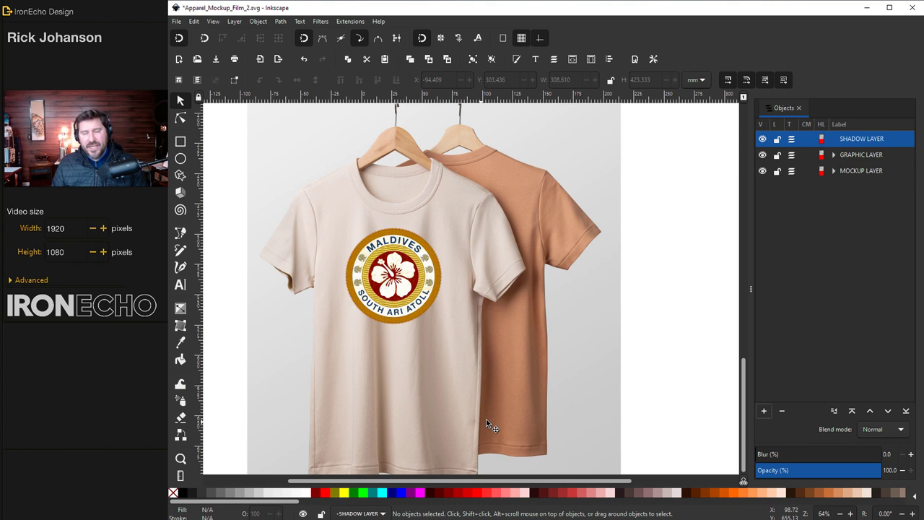
Copy the T shirt Source Image from MOCKUP LAYER to the clipboard.
left_click(834, 172)
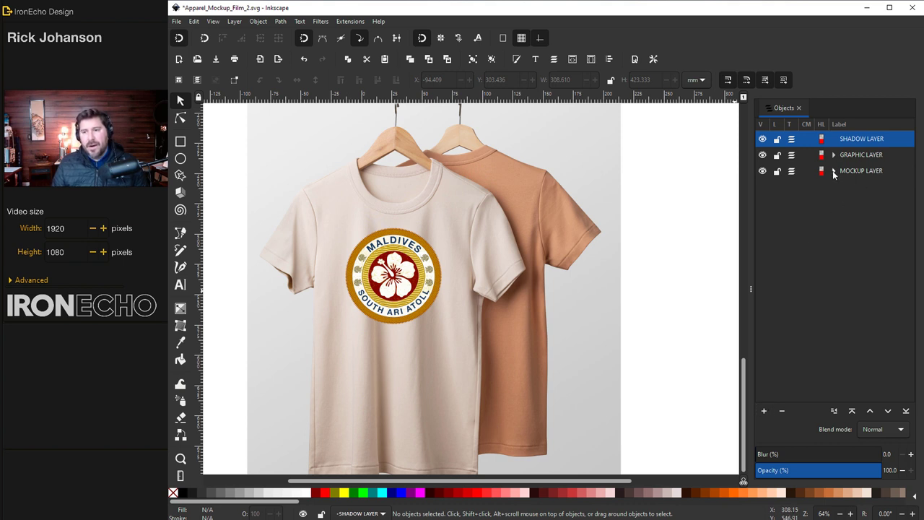
left_click(866, 187)
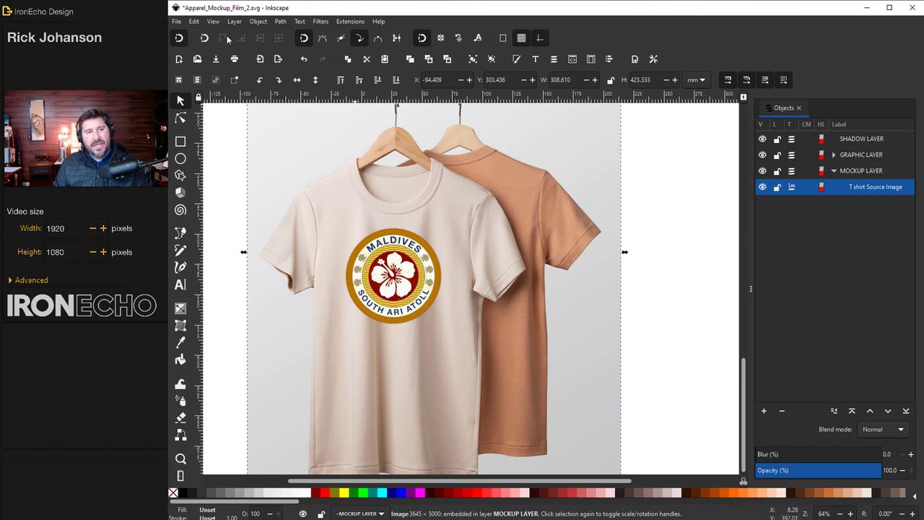
left_click(195, 21)
left_click(207, 81)
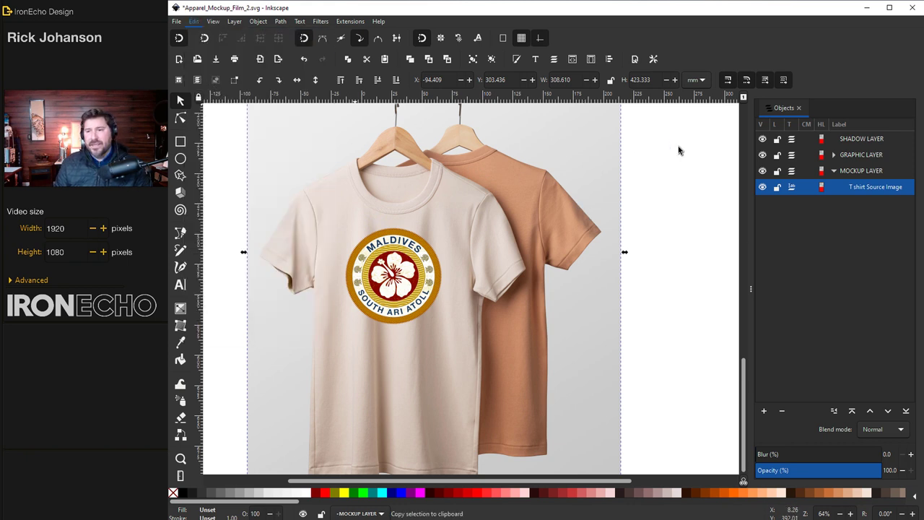
Hide the original shirt photo and paste its copy into SHADOW LAYER.
left_click(861, 142)
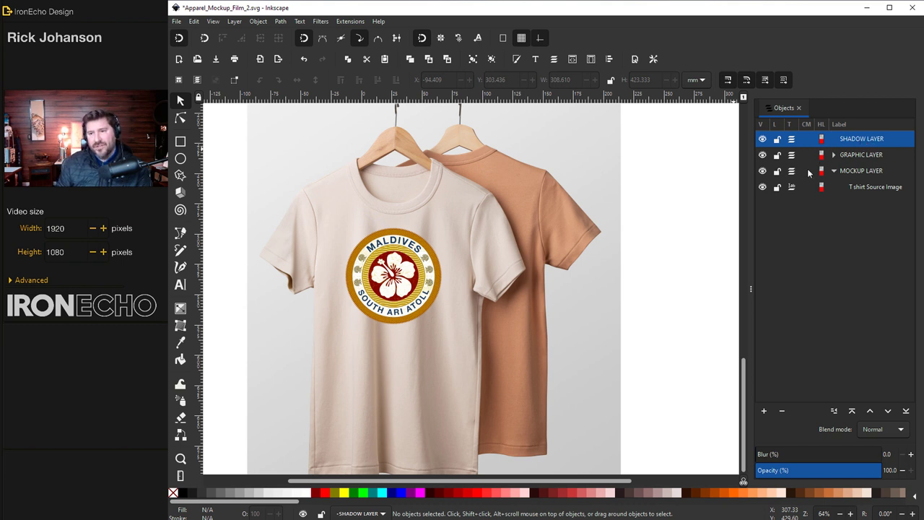
left_click(762, 187)
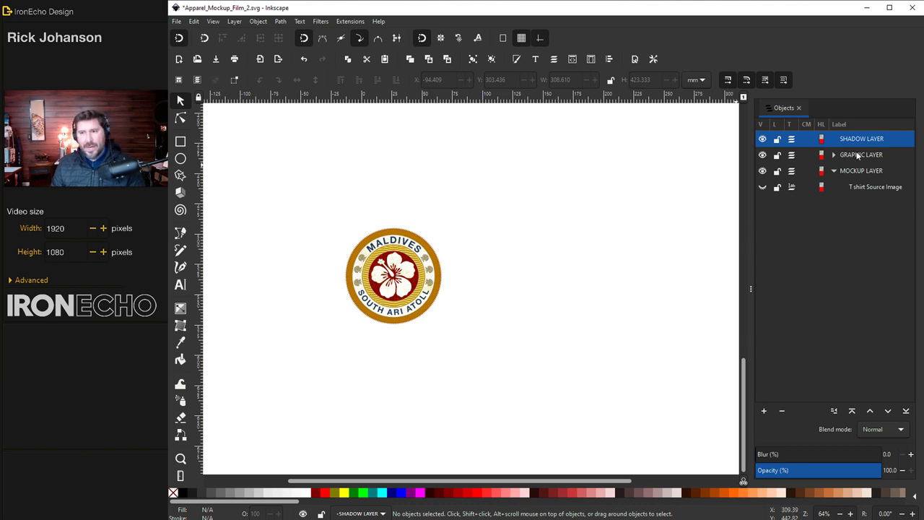
left_click(195, 22)
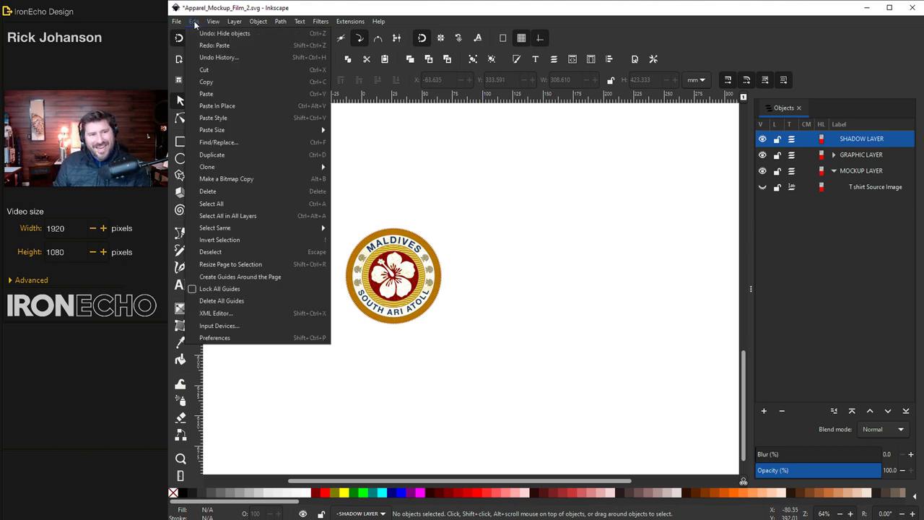
left_click(209, 95)
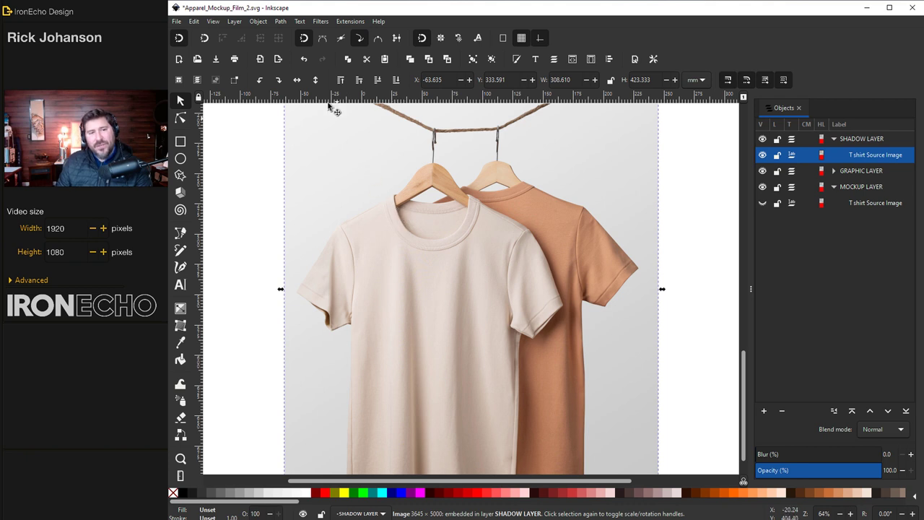
Open the Filters > Color > Greyscale settings with live preview enabled.
left_click(321, 21)
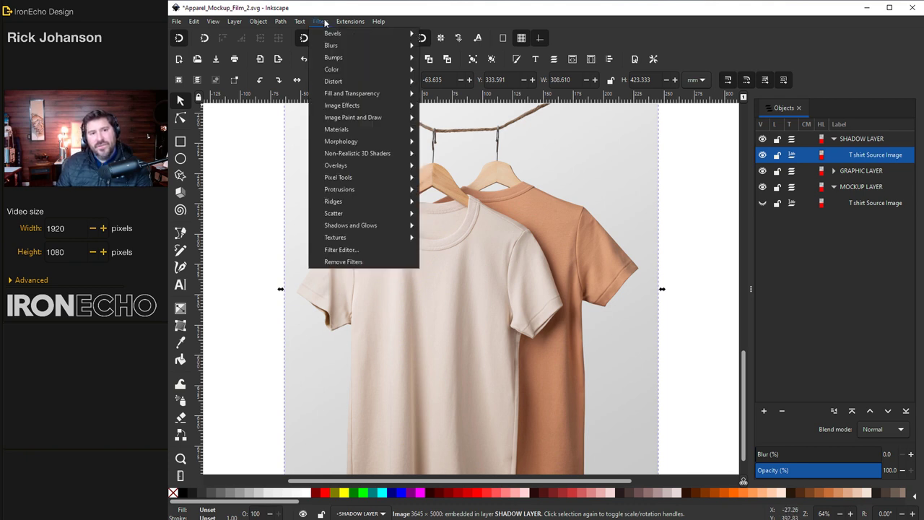
mouse_move(337, 69)
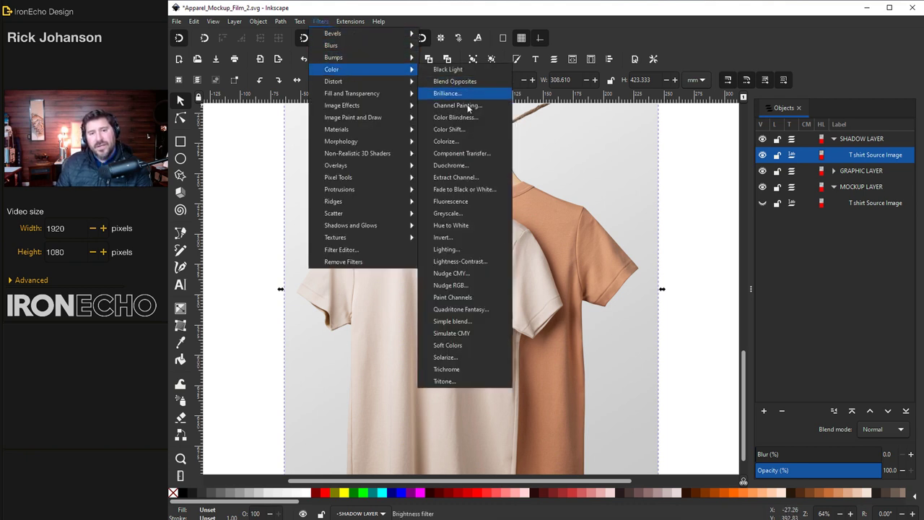
left_click(454, 215)
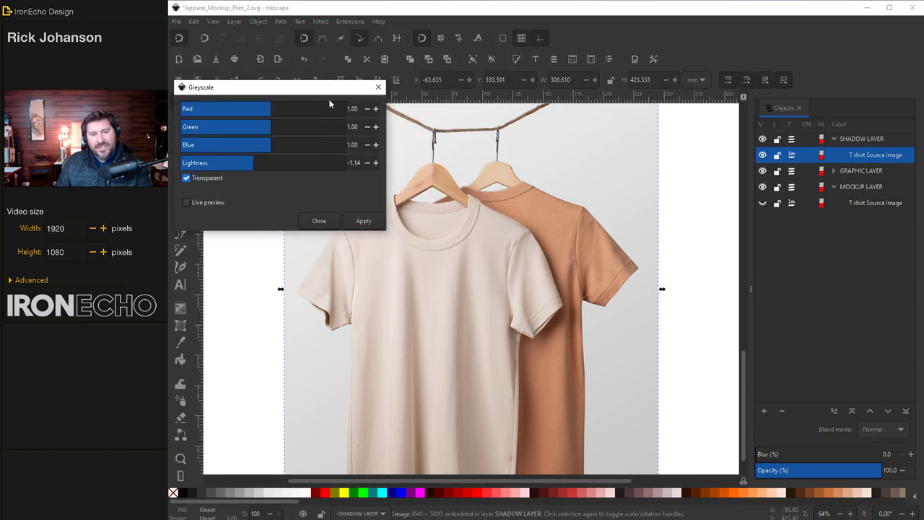
left_click_drag(271, 88, 670, 74)
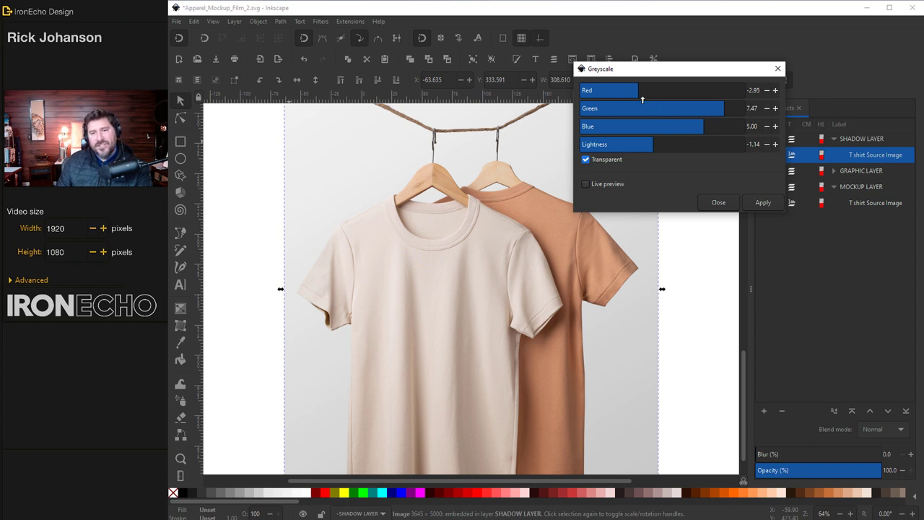
left_click(586, 184)
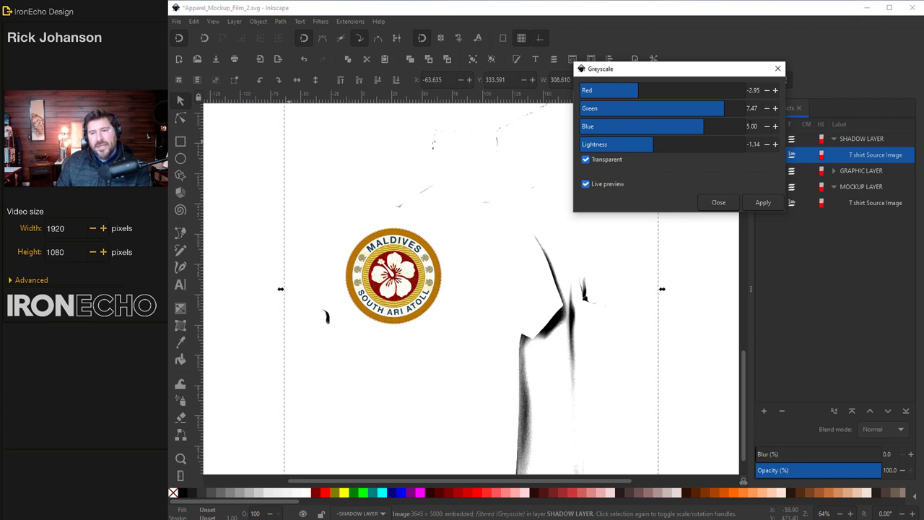
Set the greyscale Red, Green and Blue values to 1.00.
double_click(752, 126)
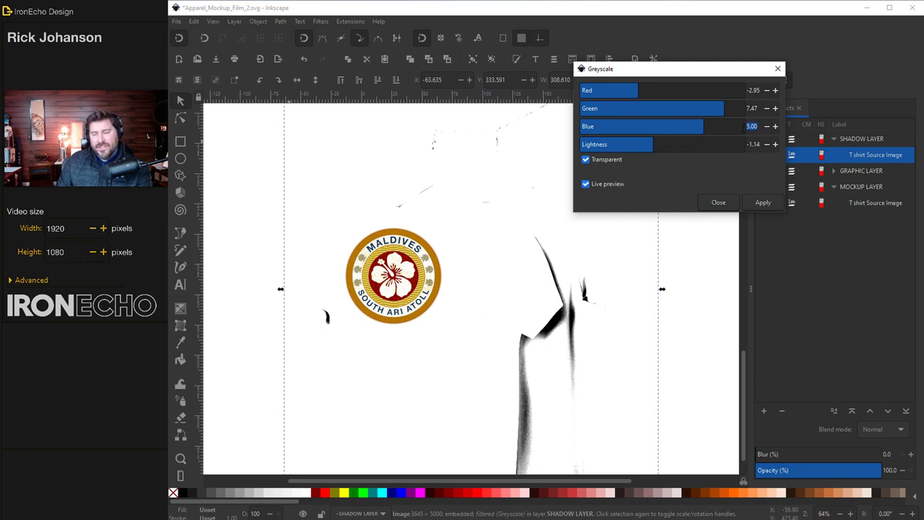
type("1.0")
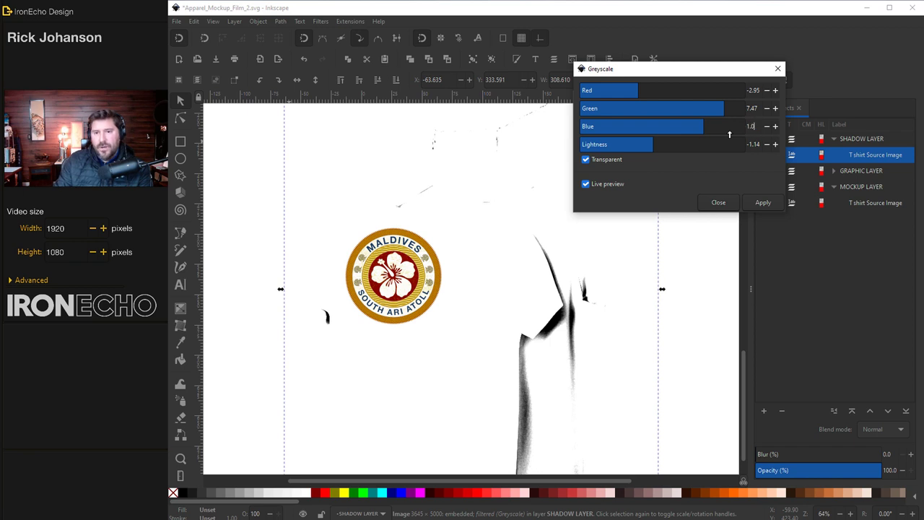
key("Return")
key("shift+Tab")
type("1.0")
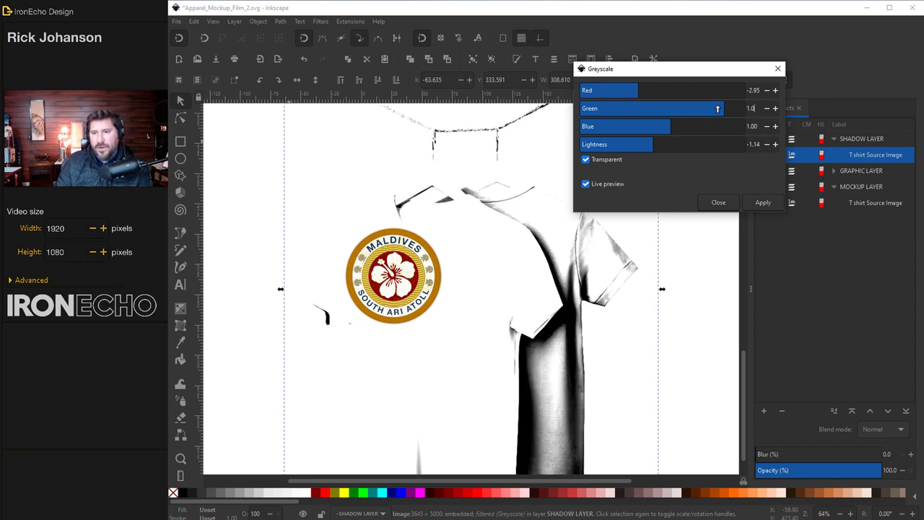
key("Return")
double_click(742, 90)
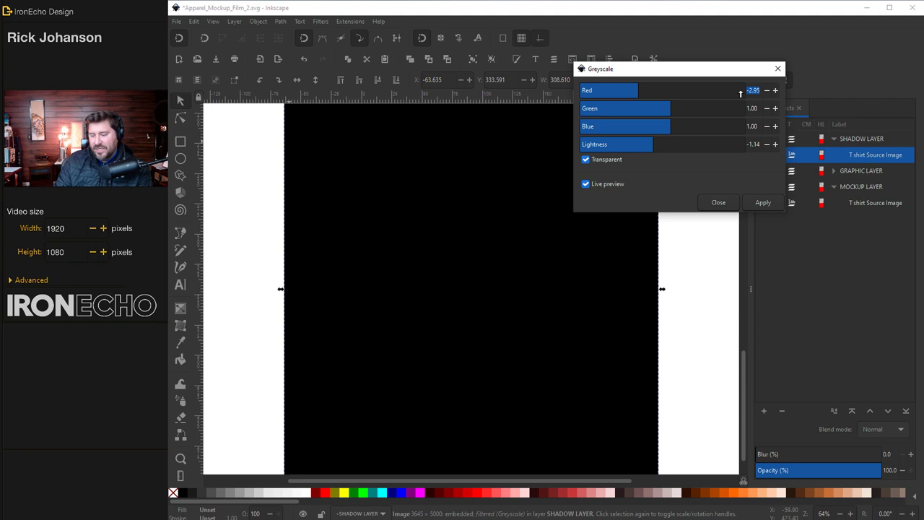
type("1")
key("Return")
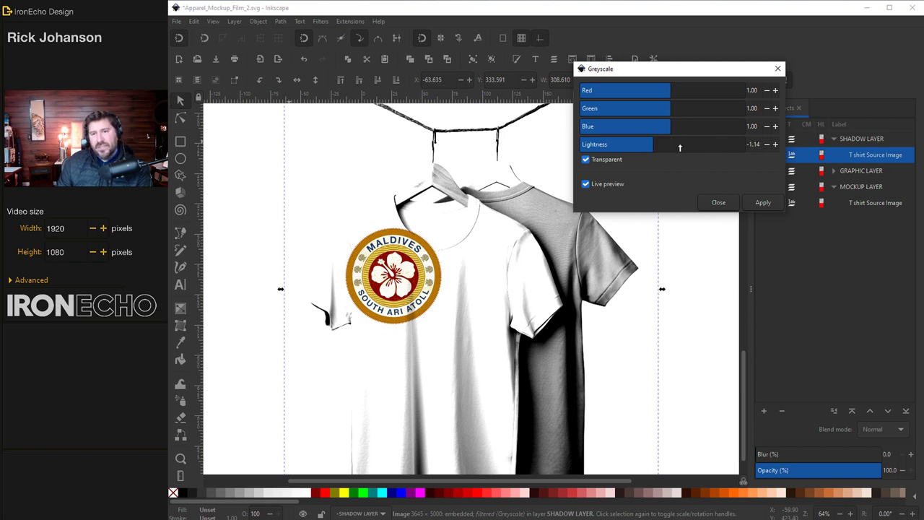
Try several greyscale Lightness values and settle on -1.14.
left_click(681, 146)
left_click(614, 148)
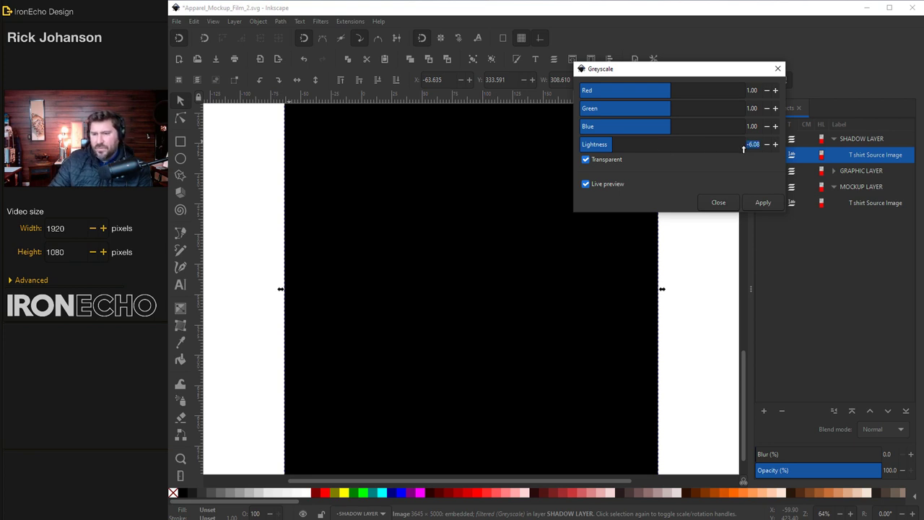
key("BackSpace")
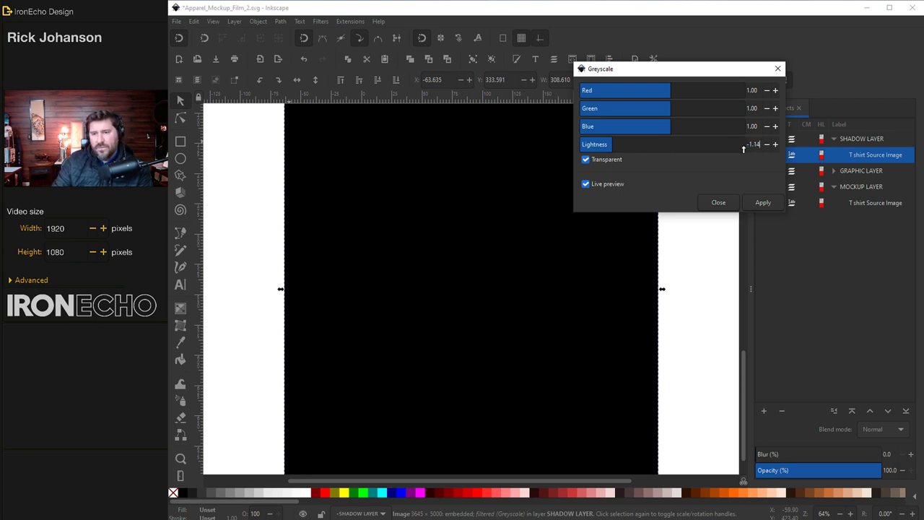
key("Return")
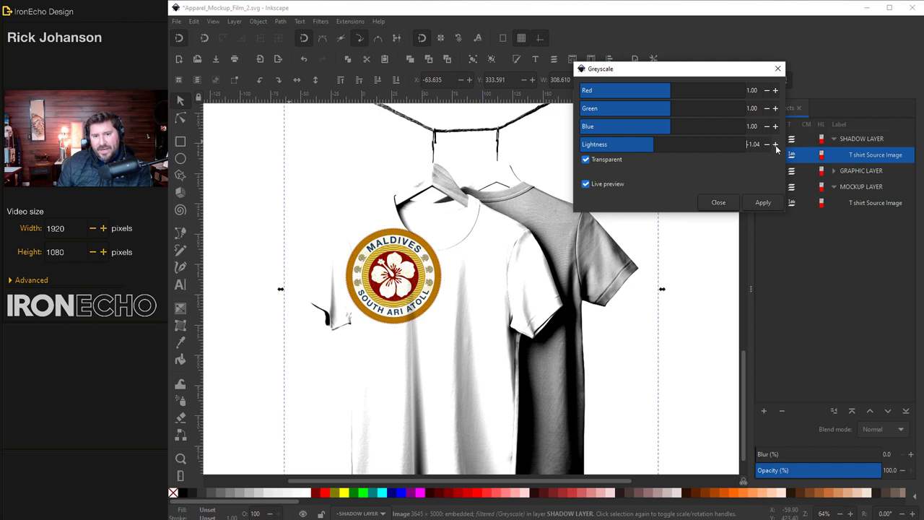
left_click(767, 145)
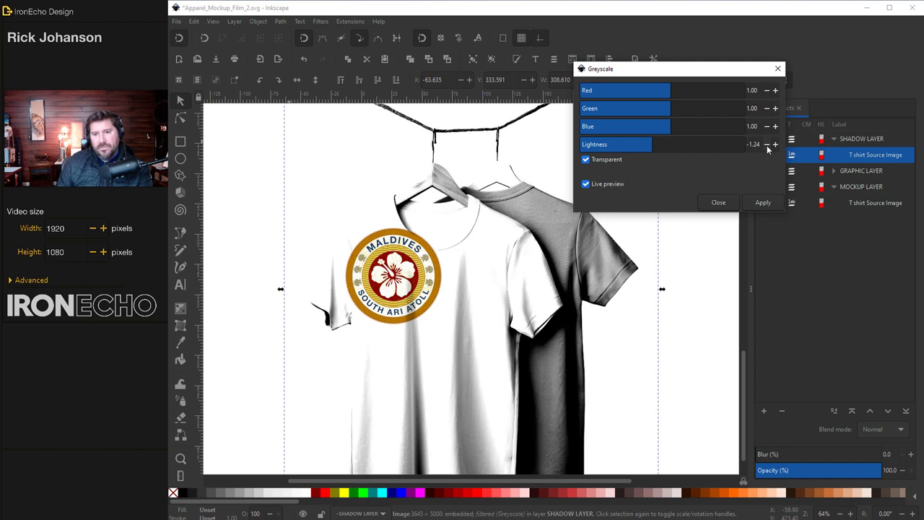
left_click(776, 145)
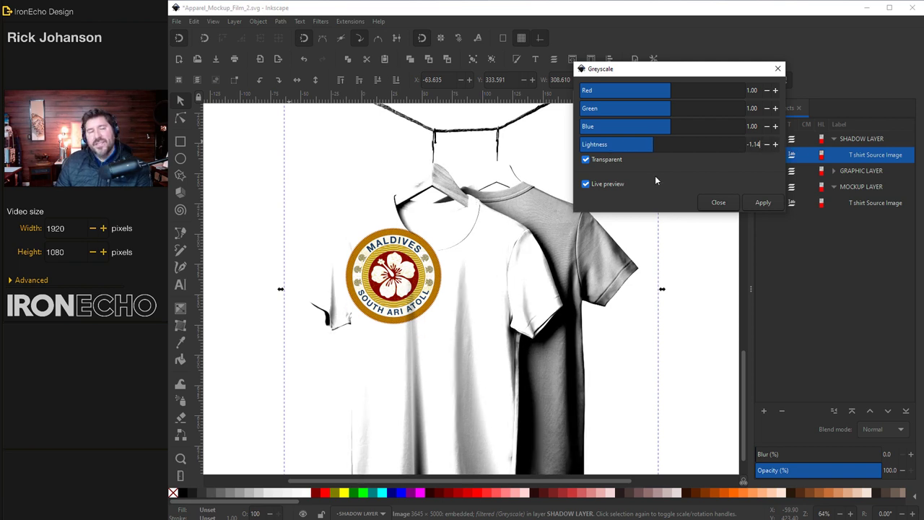
Compare with Transparent off, switch it back on, and apply the greyscale filter.
left_click(587, 160)
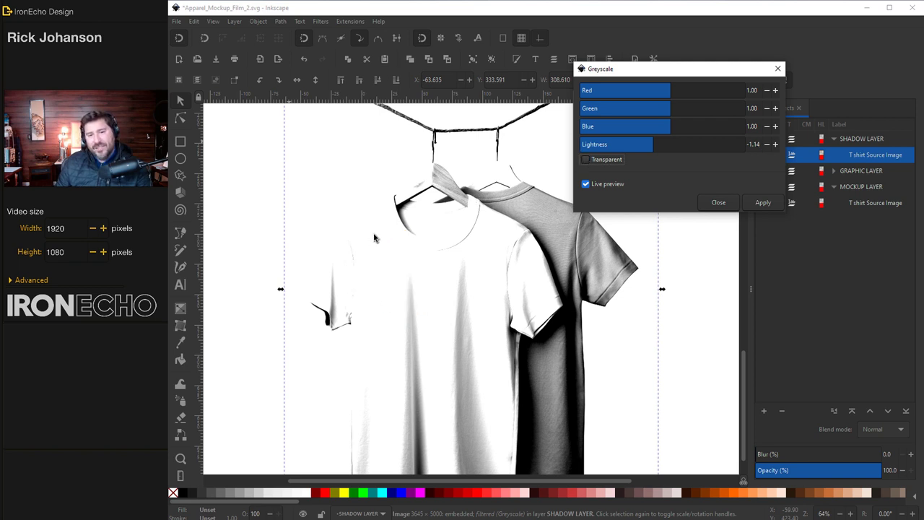
left_click(586, 159)
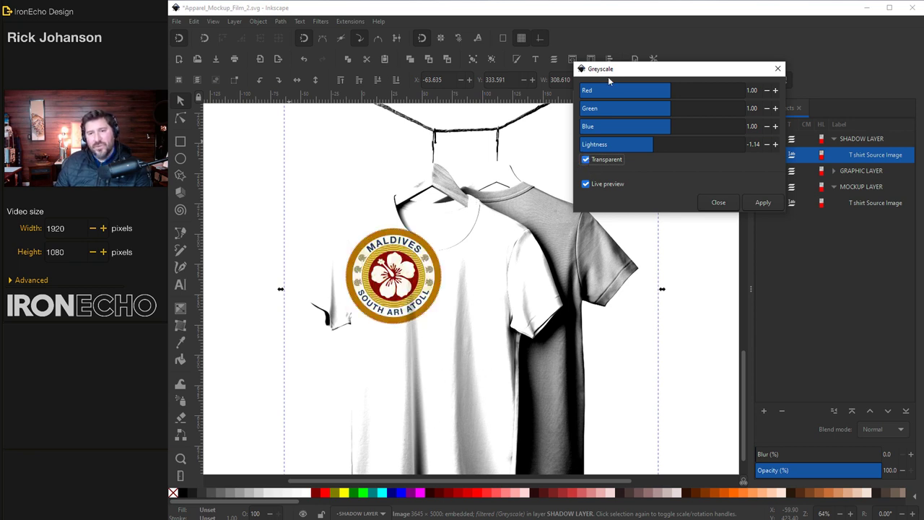
left_click(765, 204)
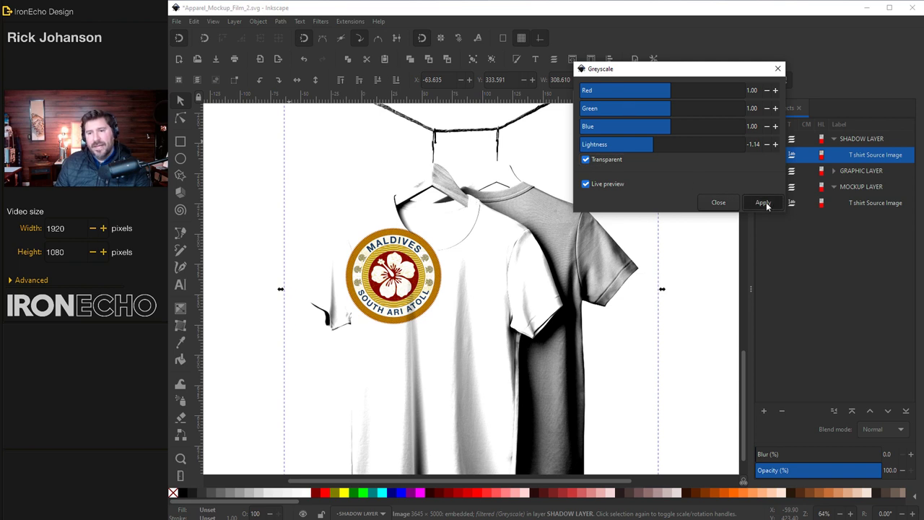
Rename the greyscale shirt image to Shadow, collapse the layers, and hide SHADOW LAYER.
double_click(866, 157)
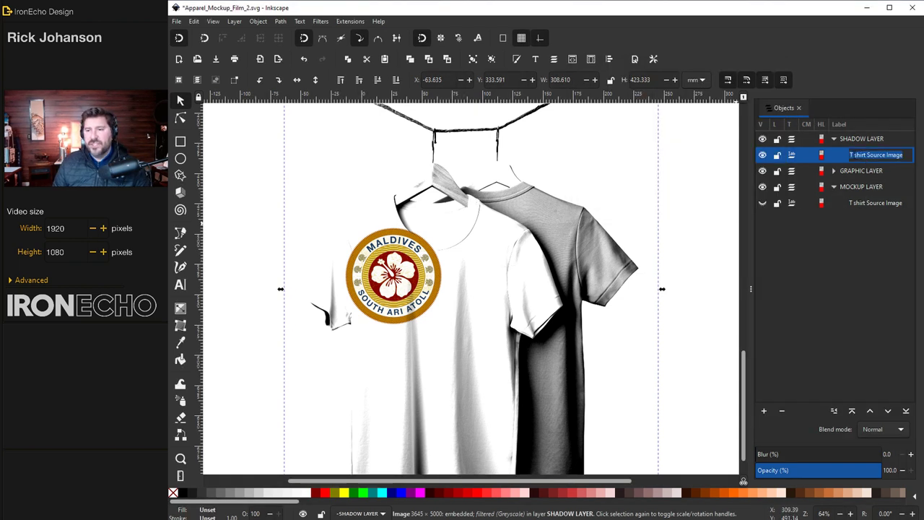
type("Shado")
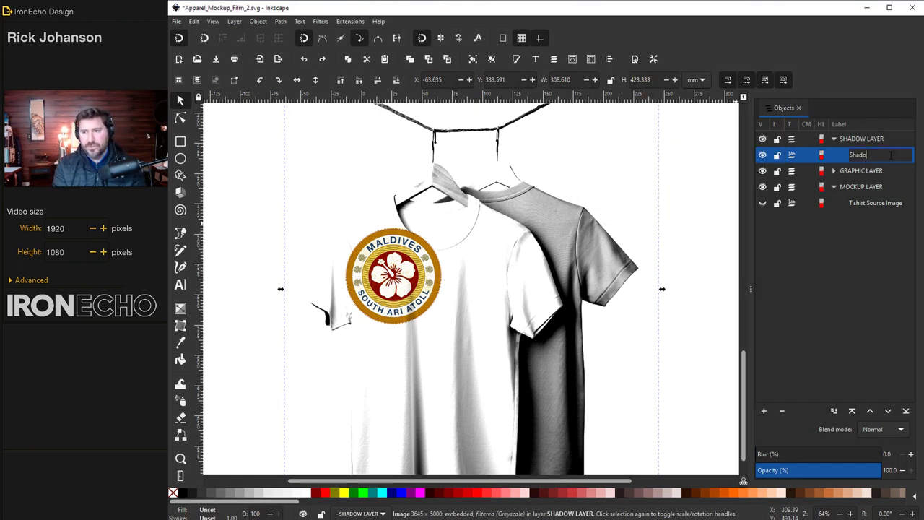
type("w")
left_click(834, 138)
left_click(834, 170)
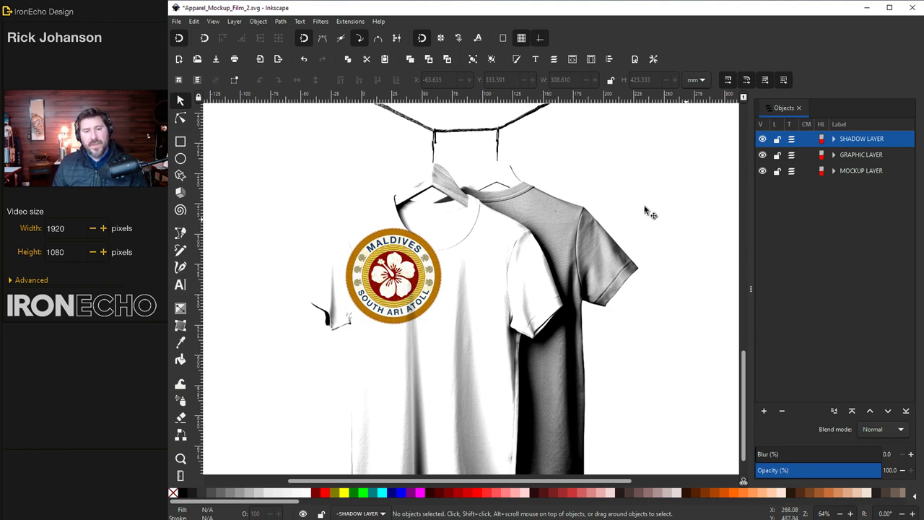
scroll(393, 261, "up", 4, "ctrl")
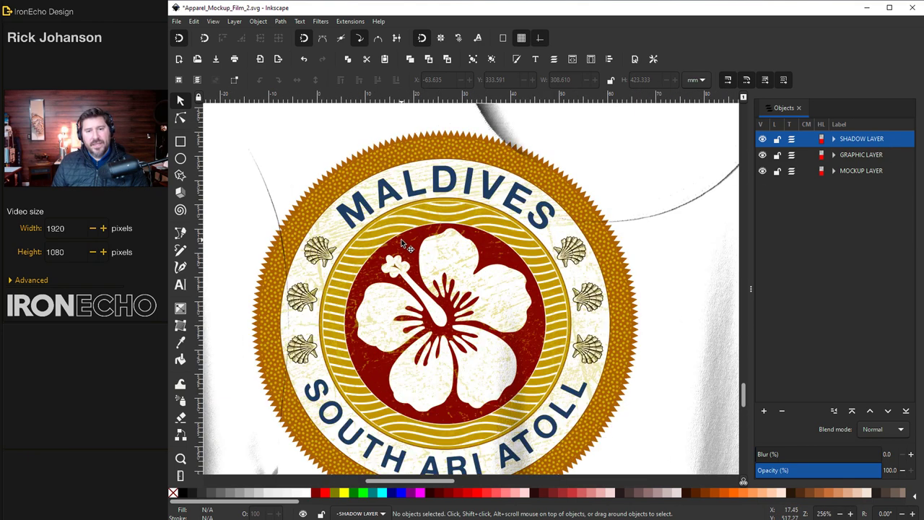
left_click(763, 138)
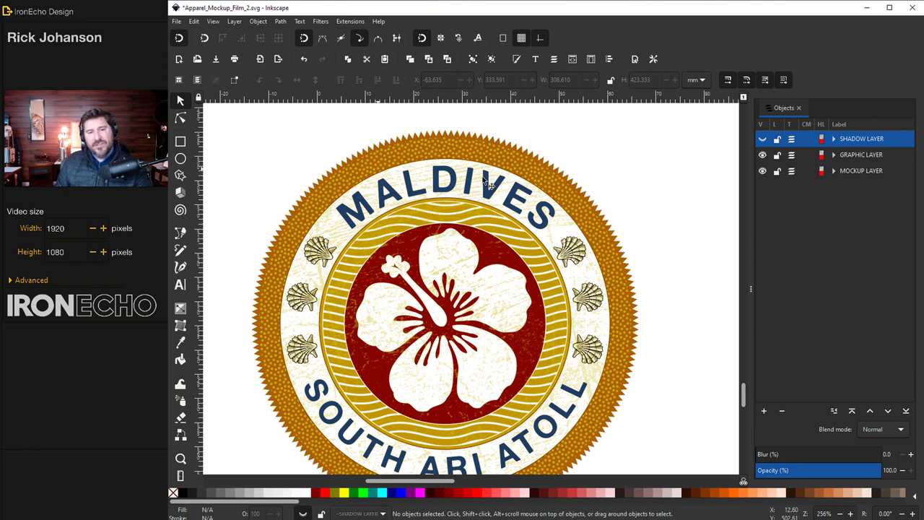
Select the Maldives badge and try blur amounts, leaving it at 0 blur.
left_click(504, 166)
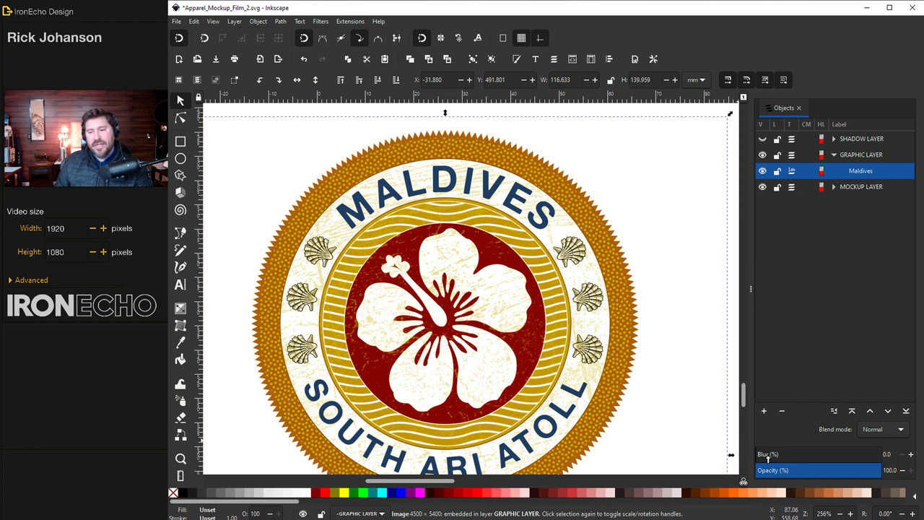
mouse_move(767, 456)
left_mouse_down()
mouse_move(748, 460)
mouse_move(766, 455)
left_mouse_up()
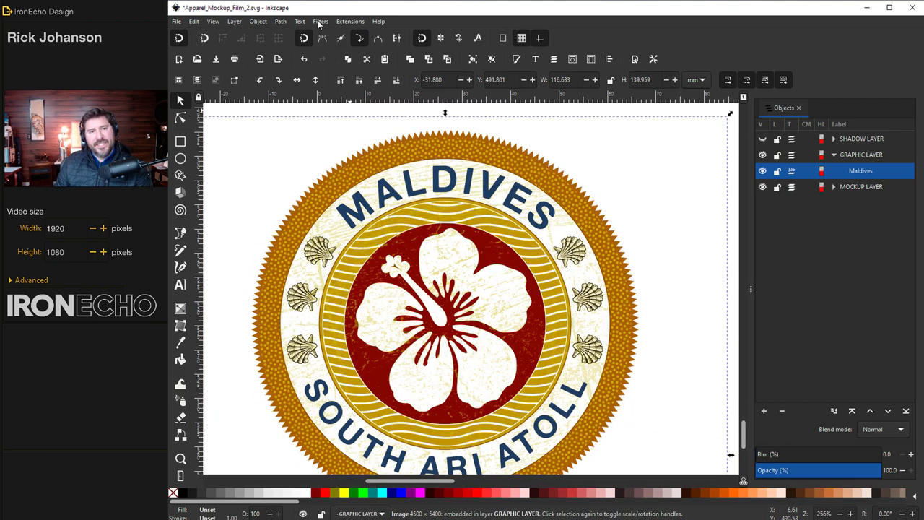
Apply a 0.09 Blur filter to the Maldives badge and lower its opacity to about 91%.
left_click(320, 21)
mouse_move(334, 46)
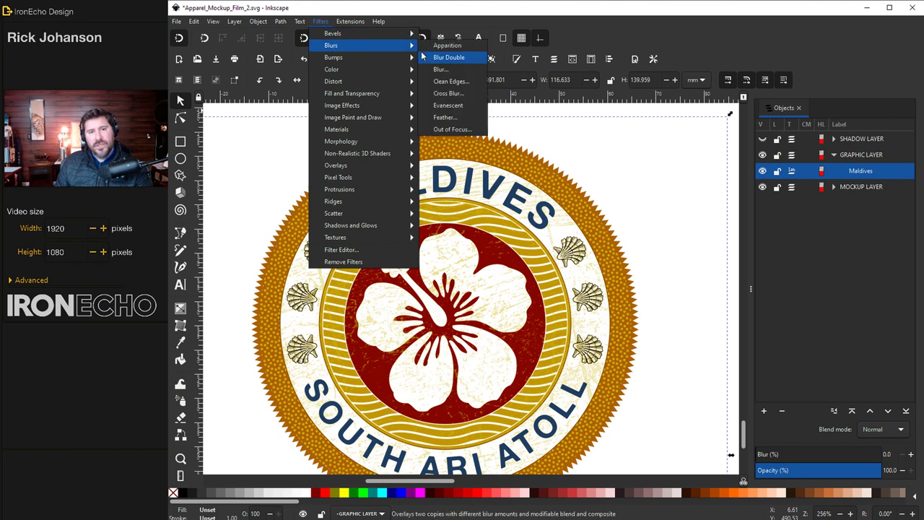
left_click(440, 69)
left_click_drag(459, 128, 654, 87)
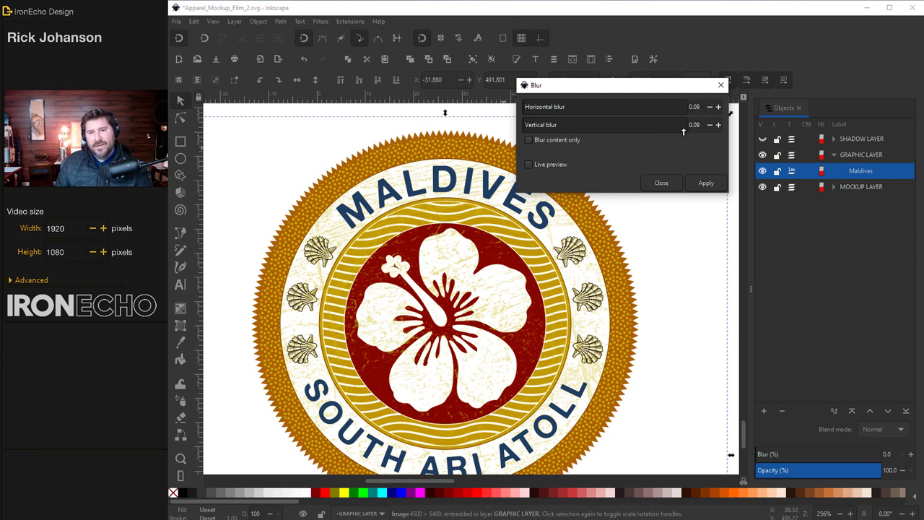
left_click(586, 164)
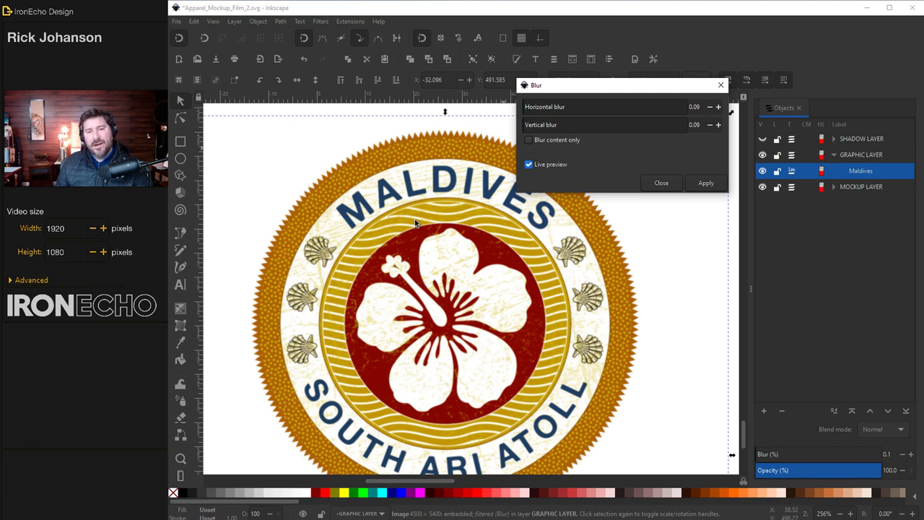
left_click(702, 182)
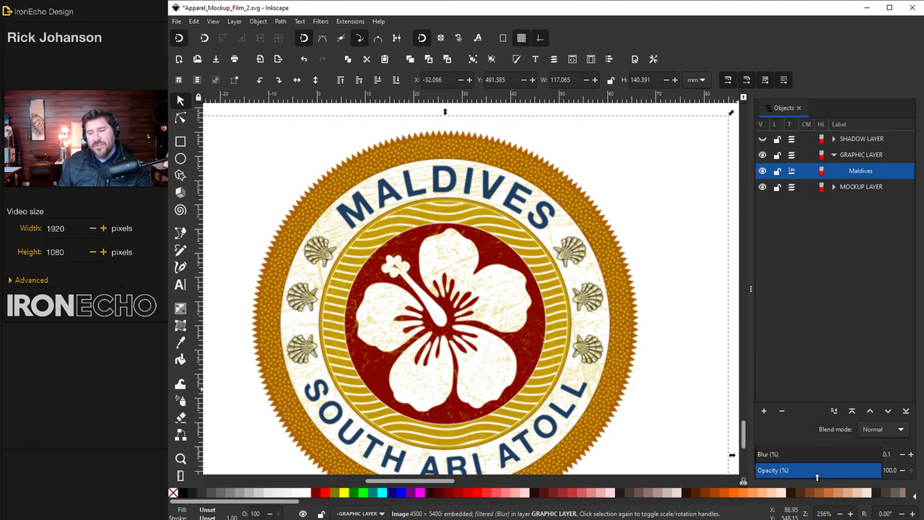
left_click_drag(879, 474, 845, 470)
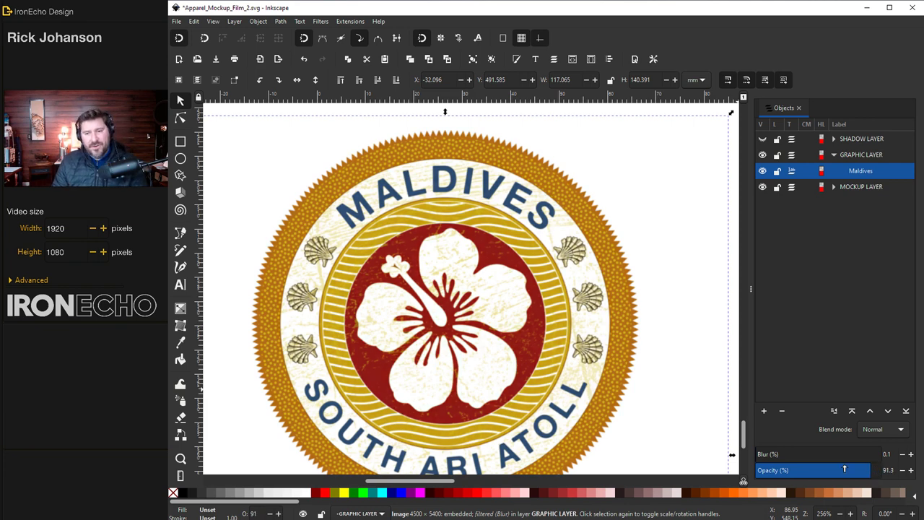
scroll(549, 289, "down", 4)
Expand the mockup layer and make the T-shirt photo visible again.
left_click(834, 155)
left_click(834, 170)
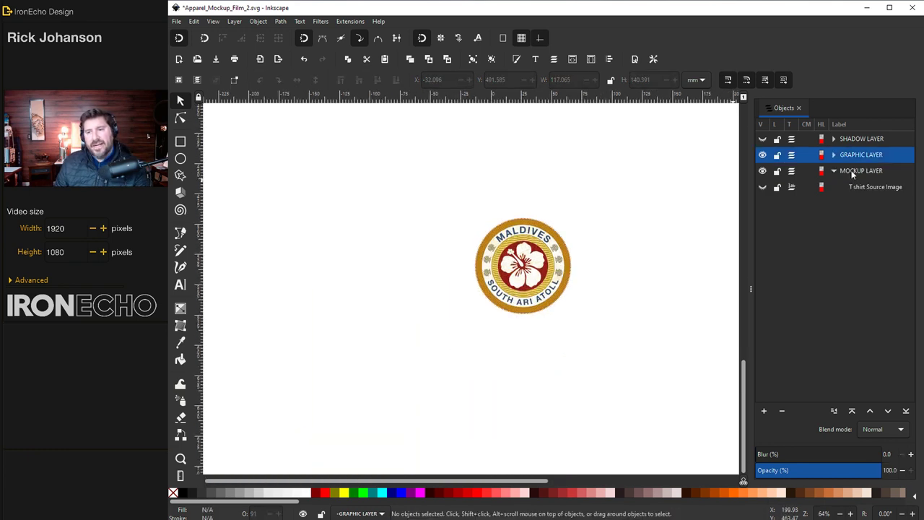
left_click(835, 171)
left_click(836, 171)
left_click(763, 187)
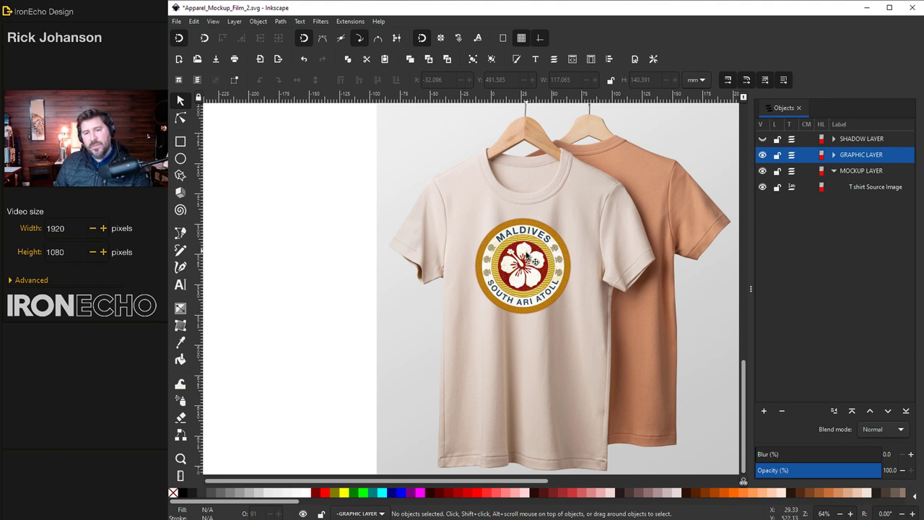
Nudge the badge into place, then show SHADOW LAYER and reposition the Shadows image over the shirts.
left_click_drag(533, 258, 538, 256)
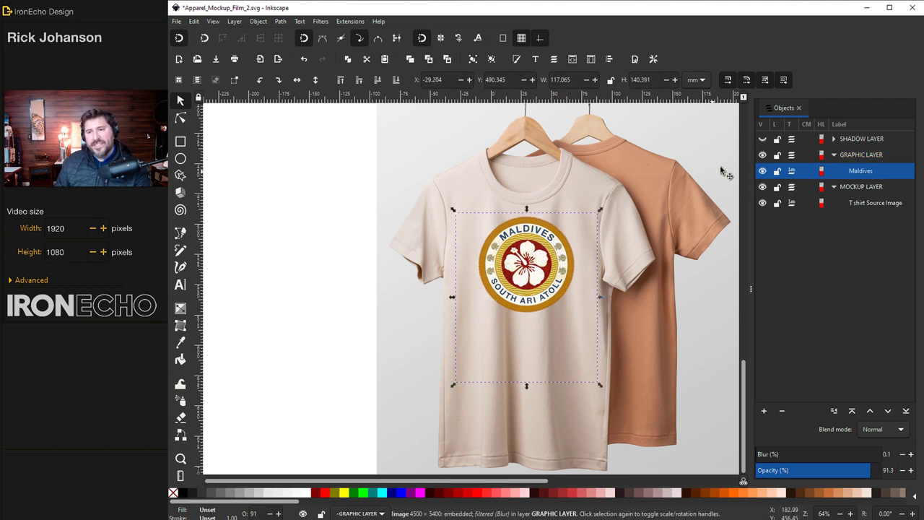
left_click(762, 140)
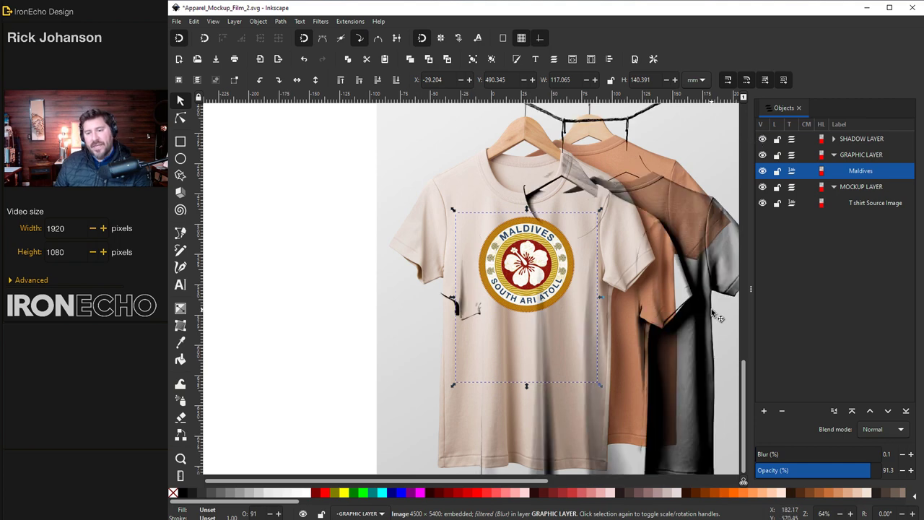
left_click_drag(700, 357, 670, 336)
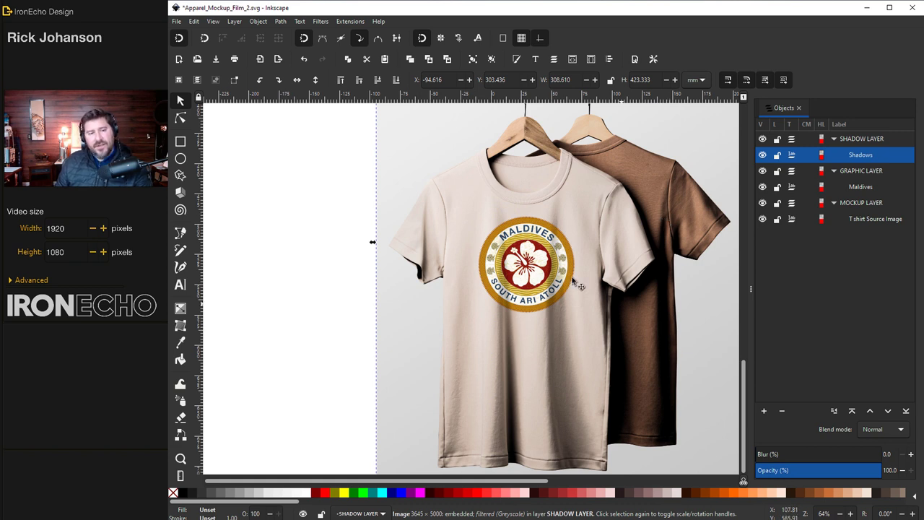
Trace a closed Bezier outline around the front shirt's body, from the hem over the collar.
left_click(181, 233)
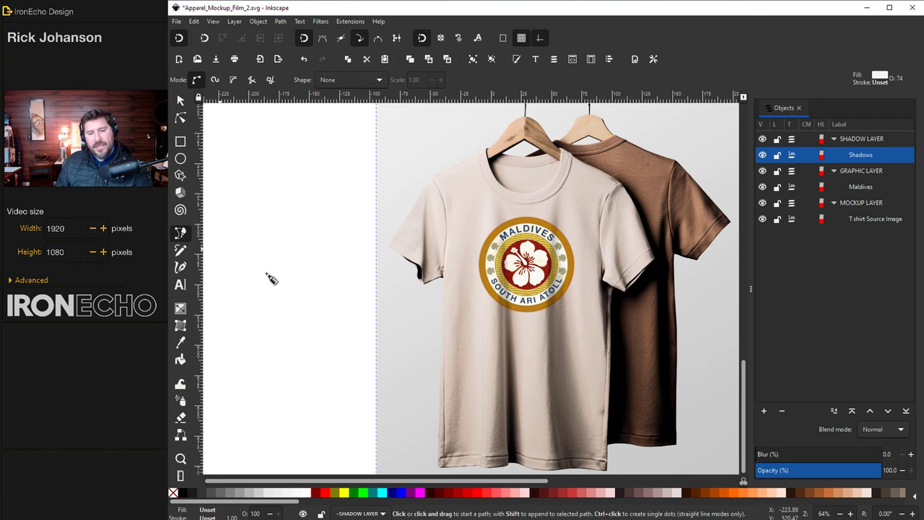
left_click(430, 466)
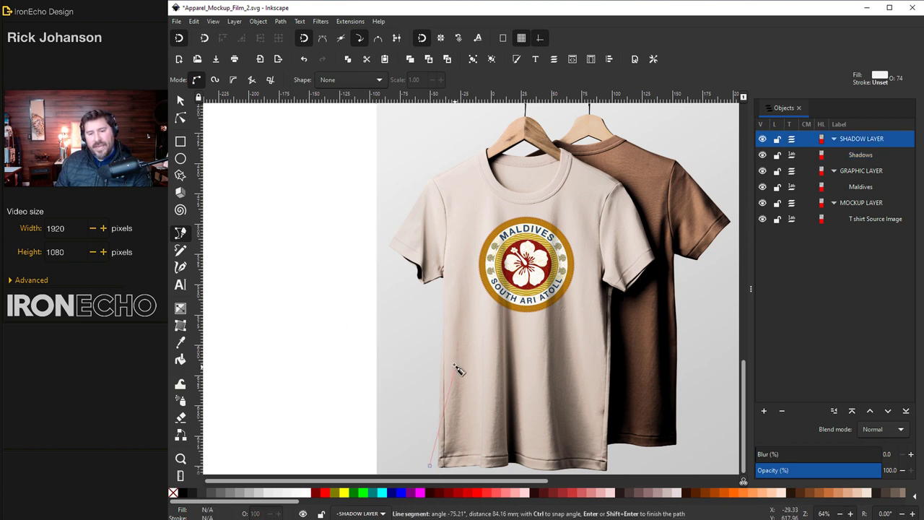
left_click(461, 281)
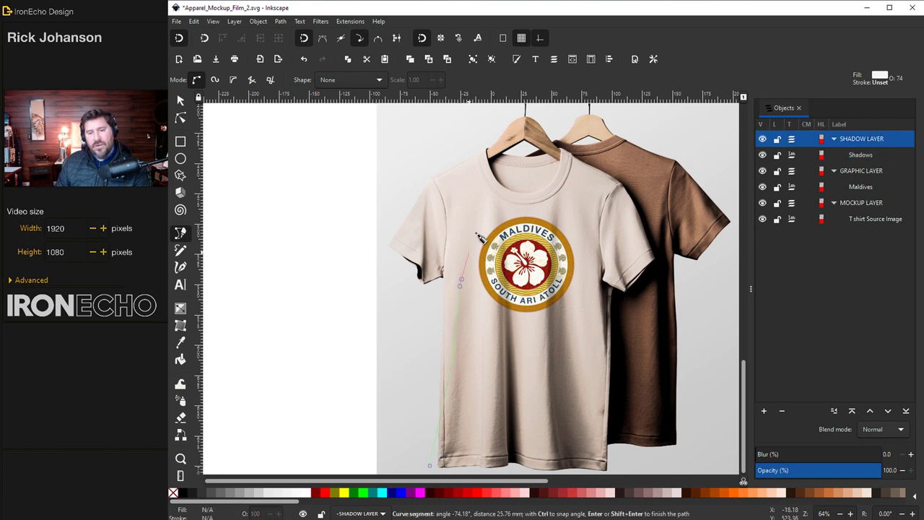
left_click(492, 198)
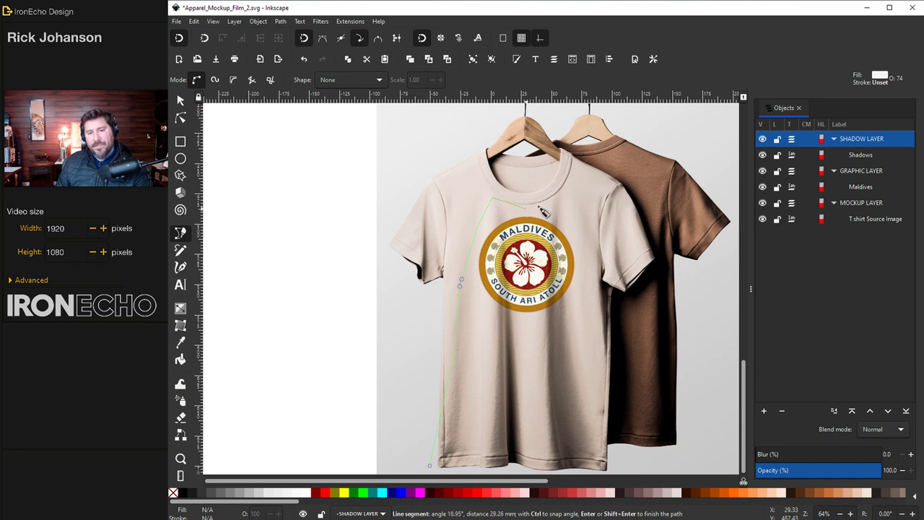
left_click(528, 209)
left_click(570, 203)
left_click(578, 334)
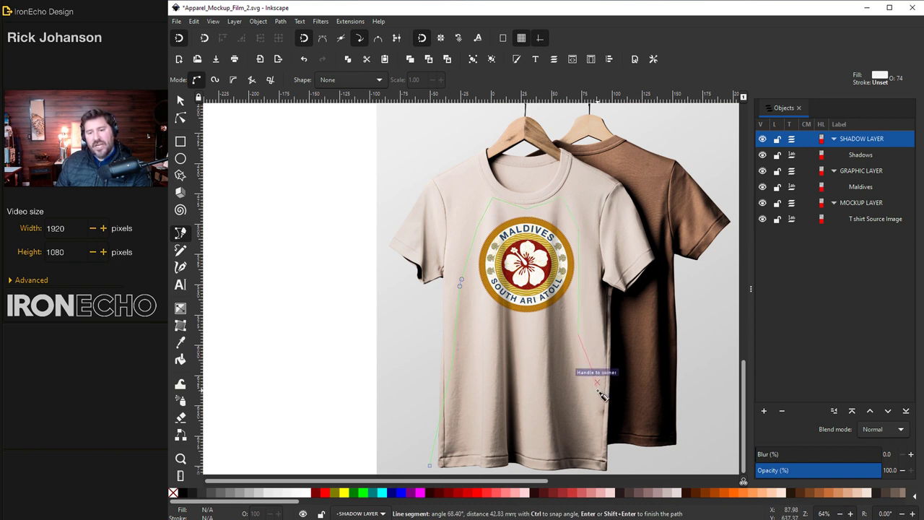
left_click(599, 418)
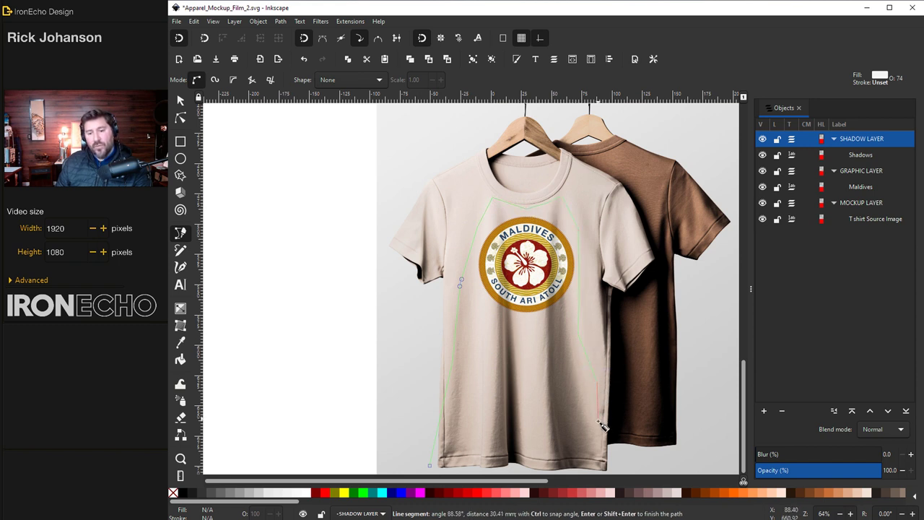
left_click(609, 468)
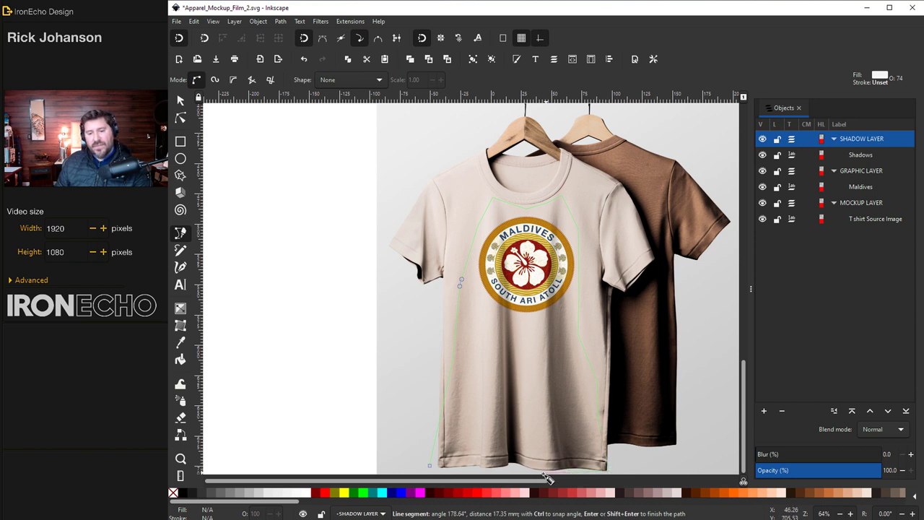
left_click(430, 467)
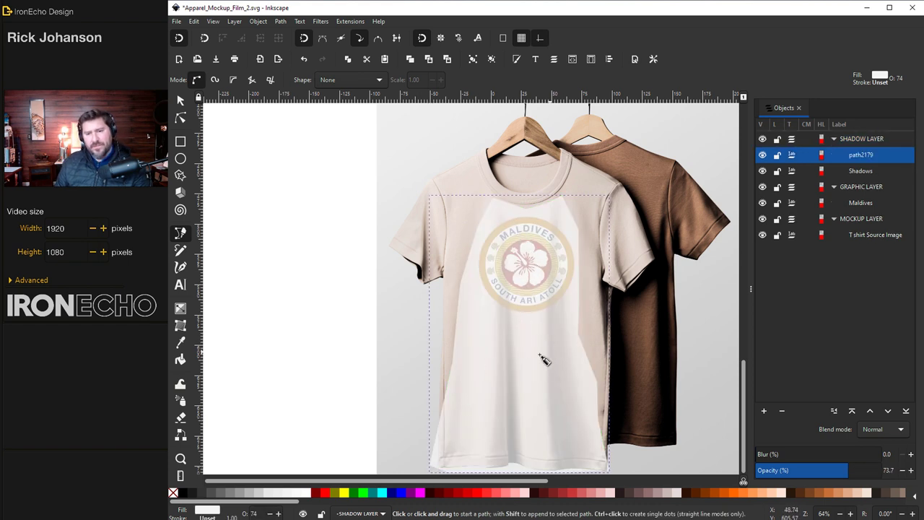
Fill the traced outline shape with bright green (32ff37ff).
left_click(269, 21)
left_click(285, 43)
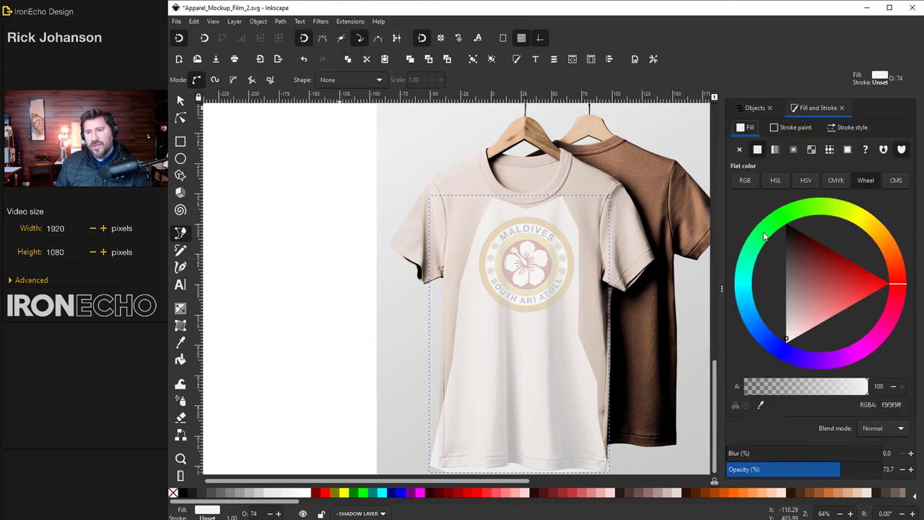
left_click_drag(766, 235, 781, 215)
left_click(806, 237)
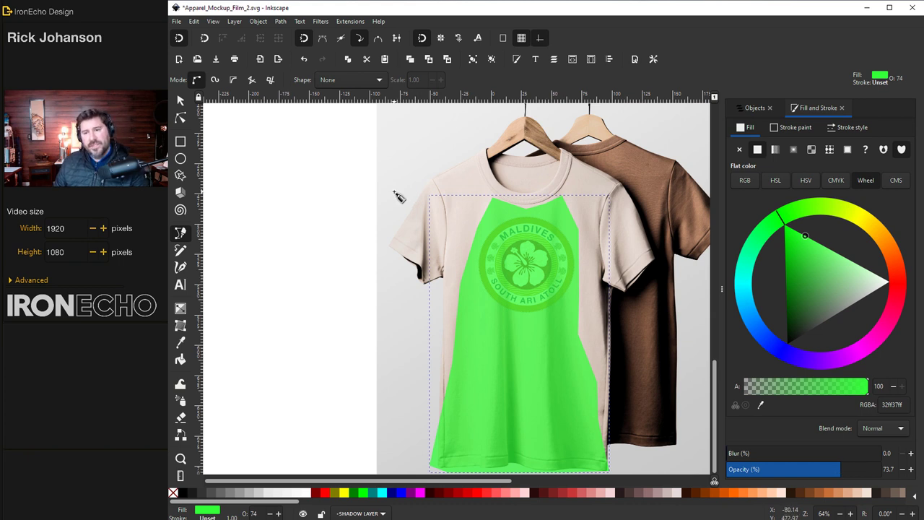
Toggle the green outline's visibility to check its coverage, then select all objects.
left_click(759, 108)
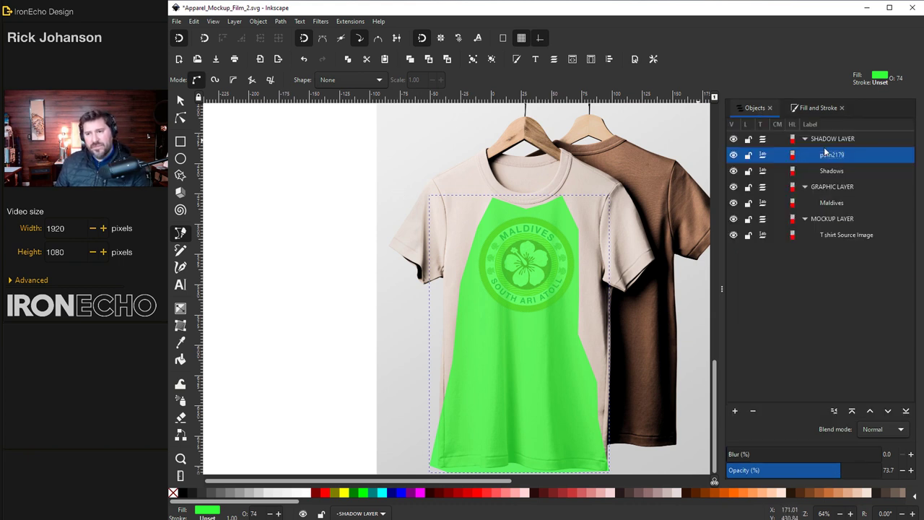
left_click(734, 156)
left_click(735, 155)
left_click(734, 155)
left_click(735, 155)
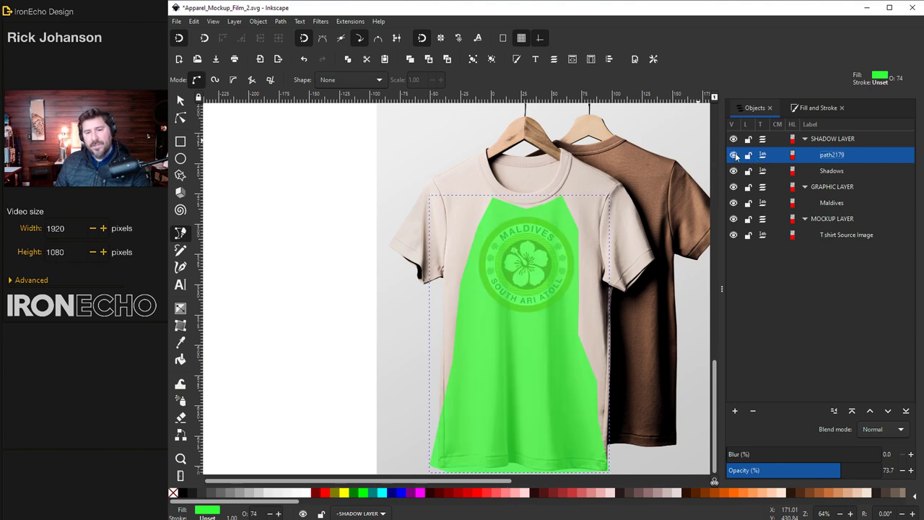
left_click(735, 155)
left_click(735, 155)
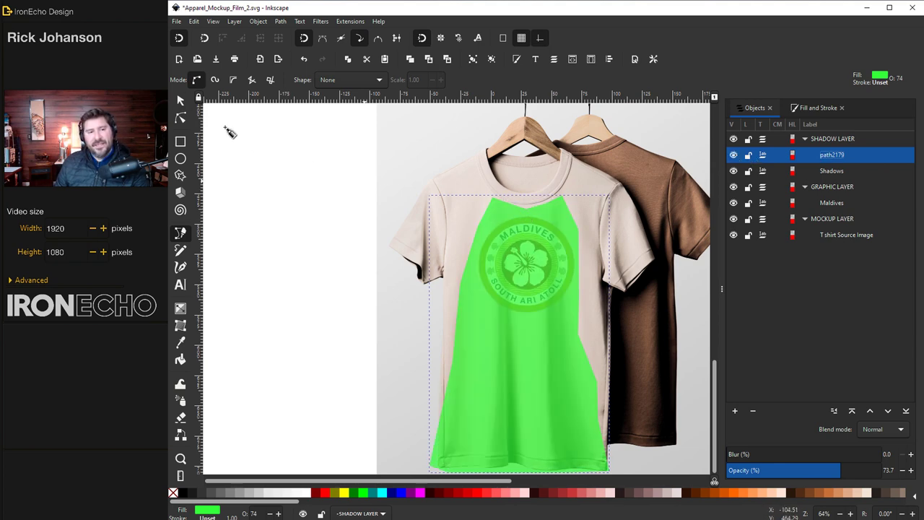
key("s")
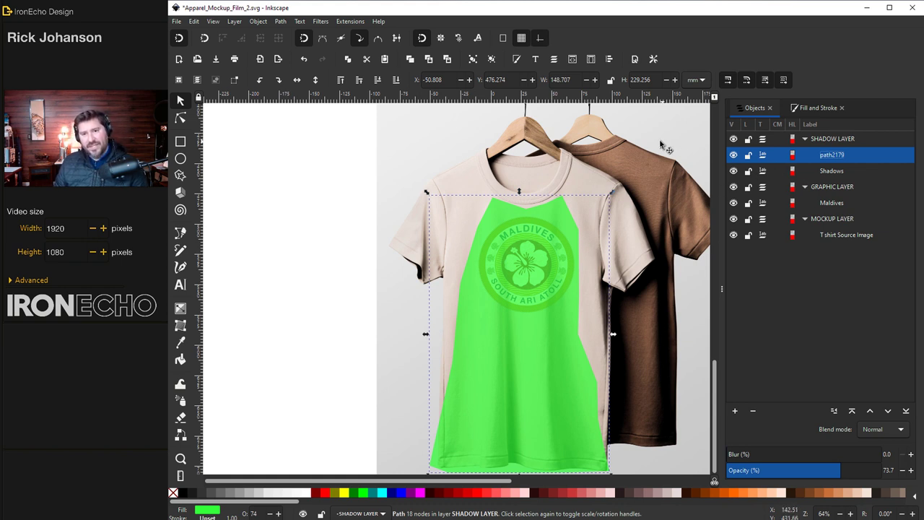
key("ctrl+a")
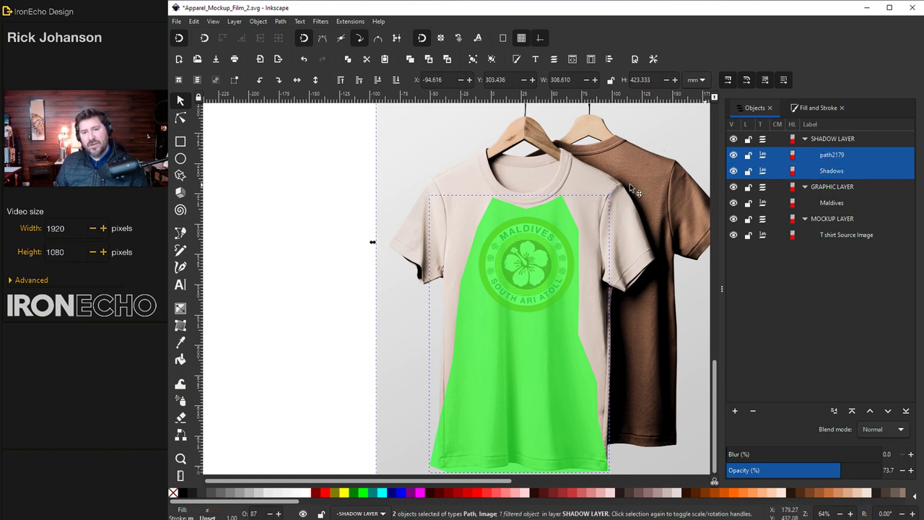
Clip the Shadows image to the traced shirt outline.
left_click(258, 22)
mouse_move(371, 144)
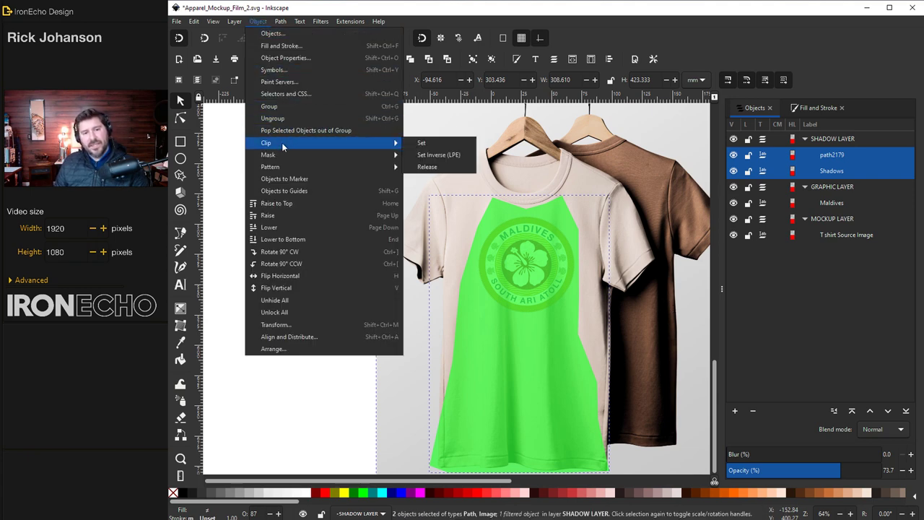
left_click(426, 143)
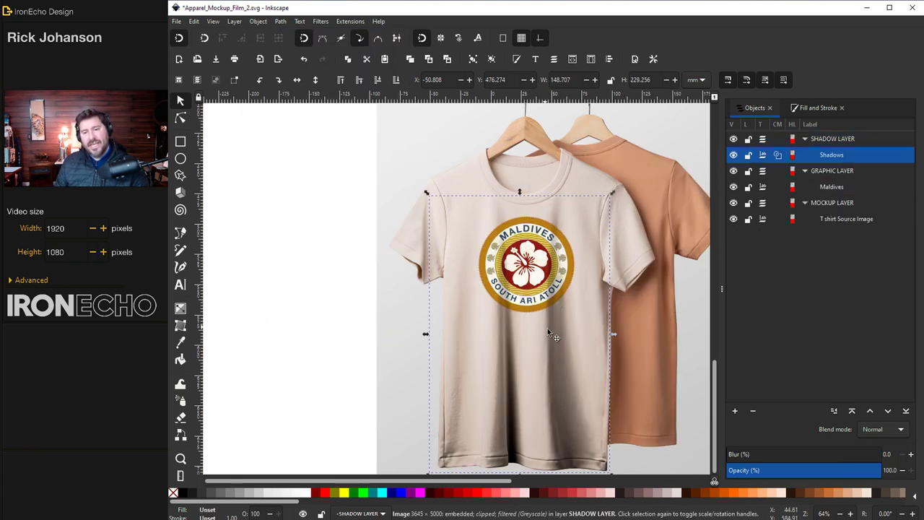
Toggle the clipped Shadows image on and off to compare, then select the Maldives badge.
left_click(735, 155)
left_click(734, 155)
left_click(734, 154)
left_click(735, 155)
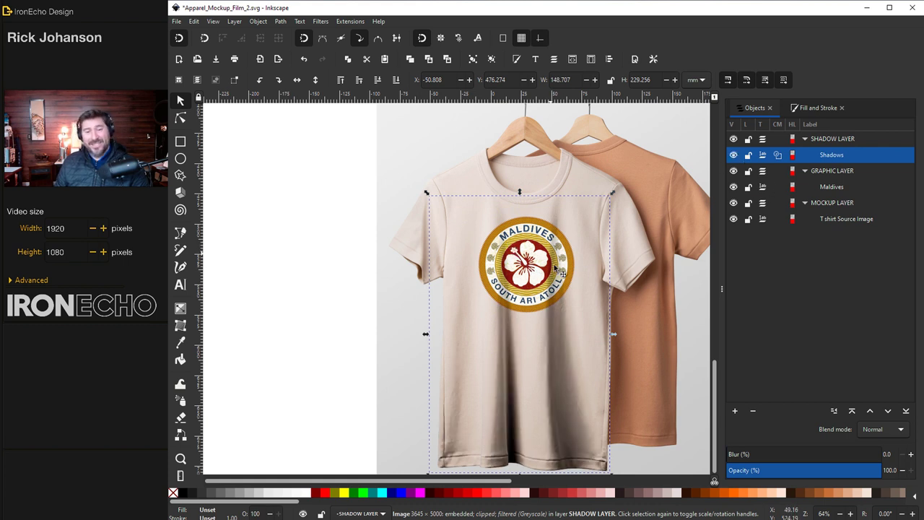
left_click(735, 155)
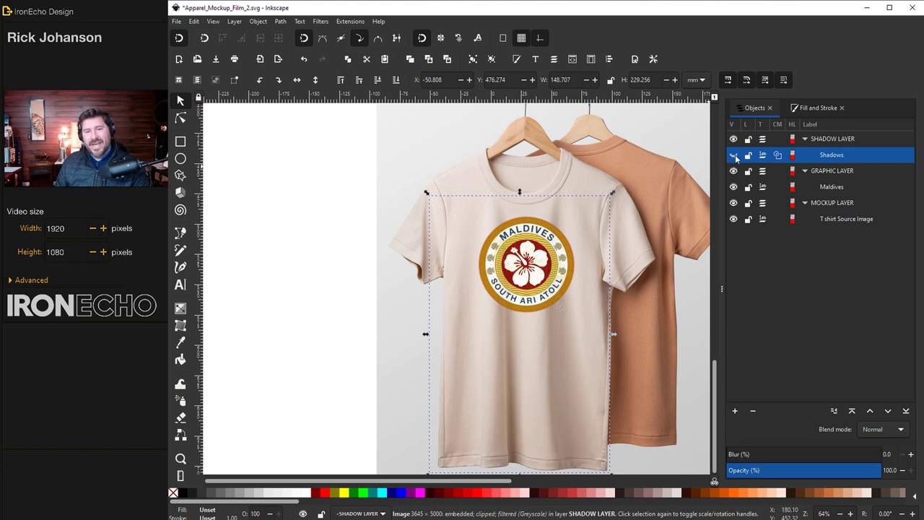
left_click(734, 155)
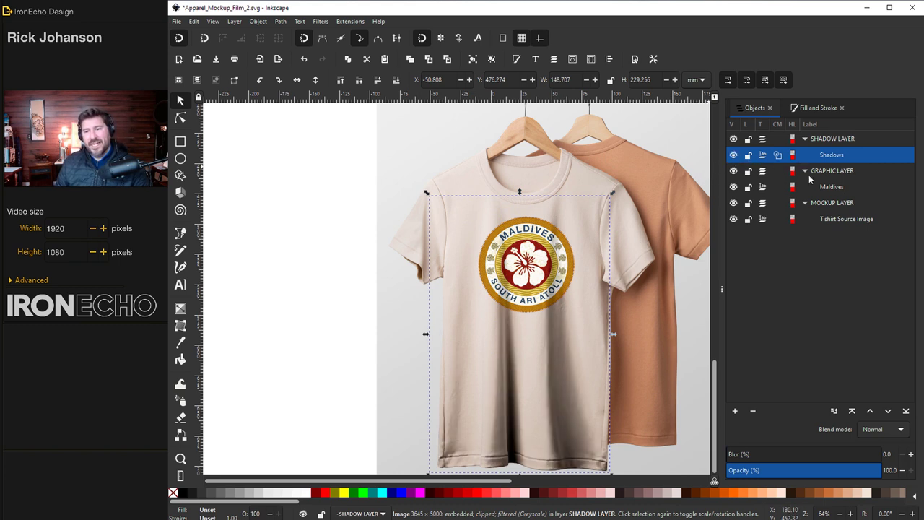
left_click(764, 184)
Lock the Shadows image and move the Maldives badge slightly up and right.
left_click(748, 155)
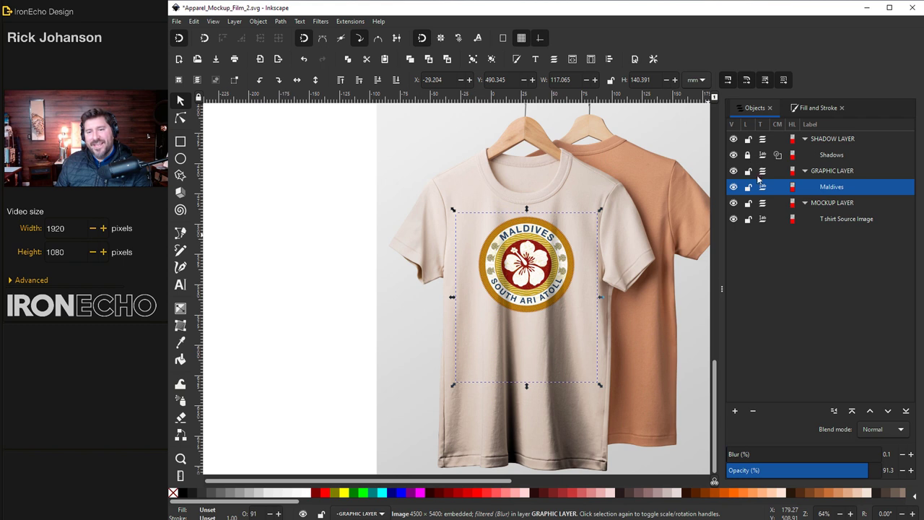
mouse_move(530, 262)
left_mouse_down()
mouse_move(540, 254)
mouse_move(510, 269)
mouse_move(524, 267)
mouse_move(516, 248)
mouse_move(508, 264)
mouse_move(546, 289)
mouse_move(518, 254)
mouse_move(519, 262)
mouse_move(528, 253)
mouse_move(522, 244)
mouse_move(543, 255)
mouse_move(497, 253)
mouse_move(570, 249)
mouse_move(500, 244)
mouse_move(534, 254)
left_mouse_up()
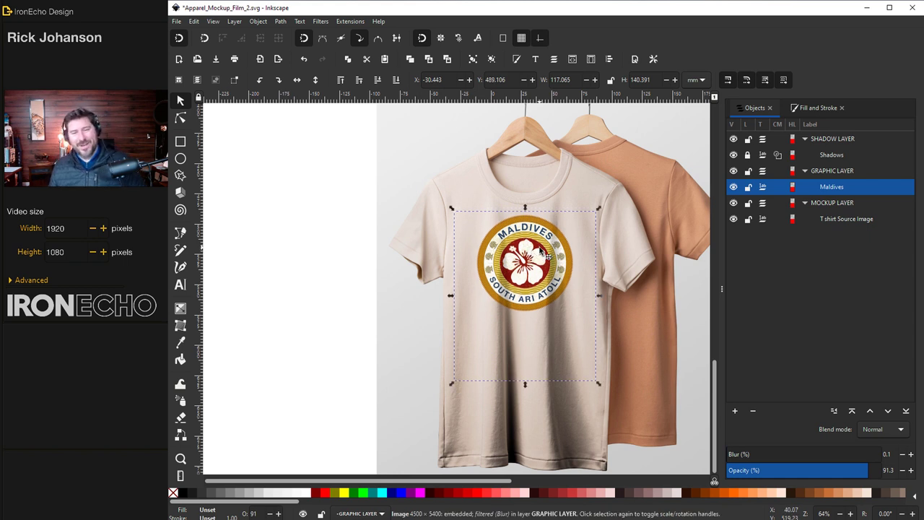